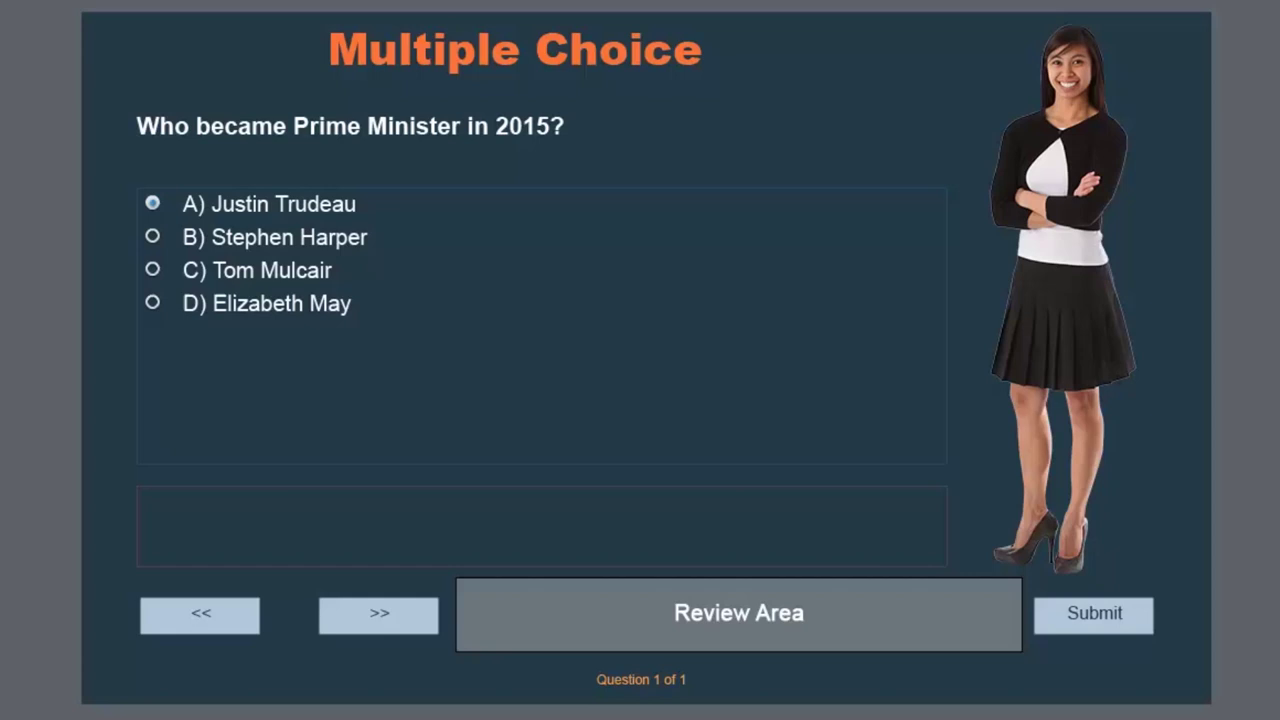
# Preview Angela's Incorrect state and her thumbs-up Correct state on the slide
pyautogui.click(1073, 235)
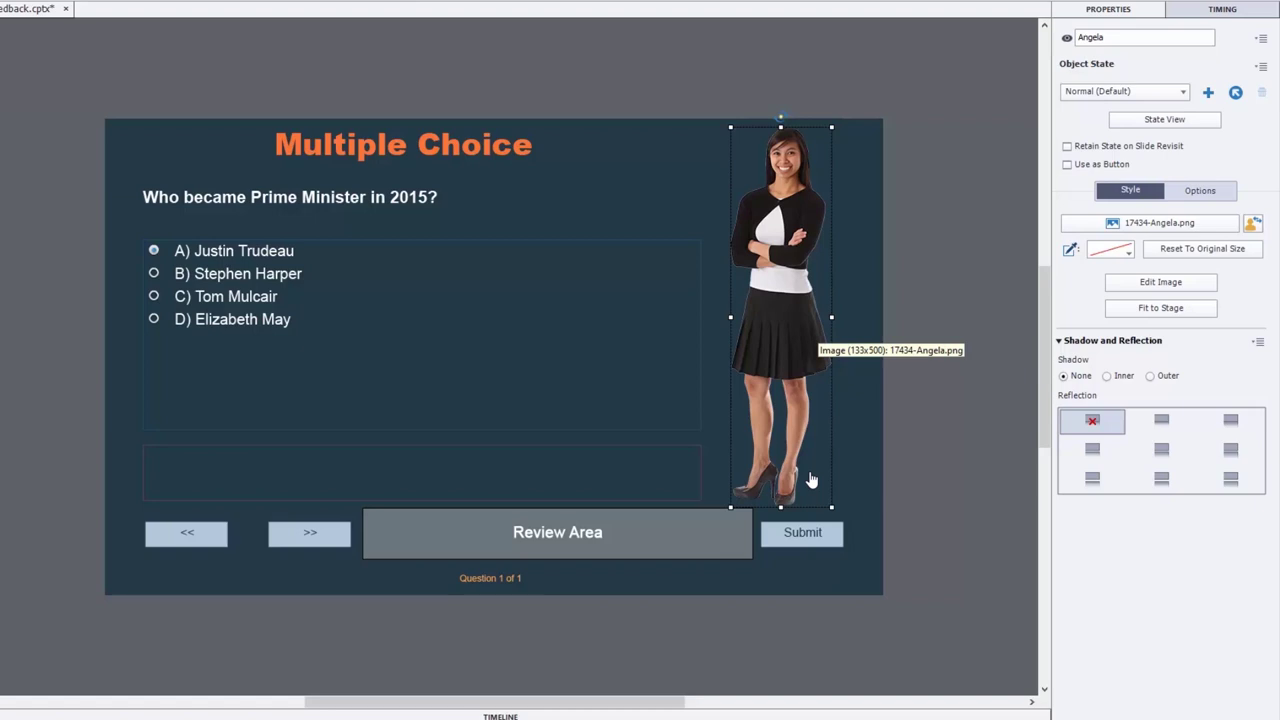
pyautogui.click(1120, 91)
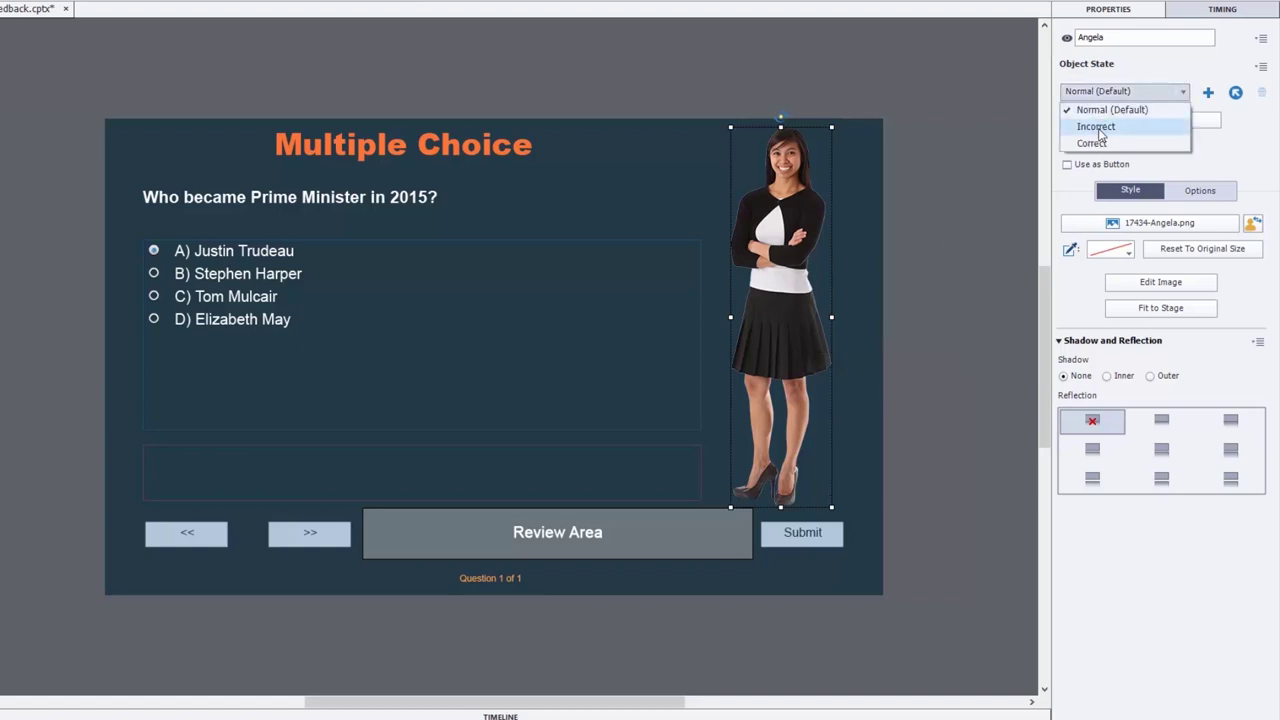
pyautogui.click(1099, 127)
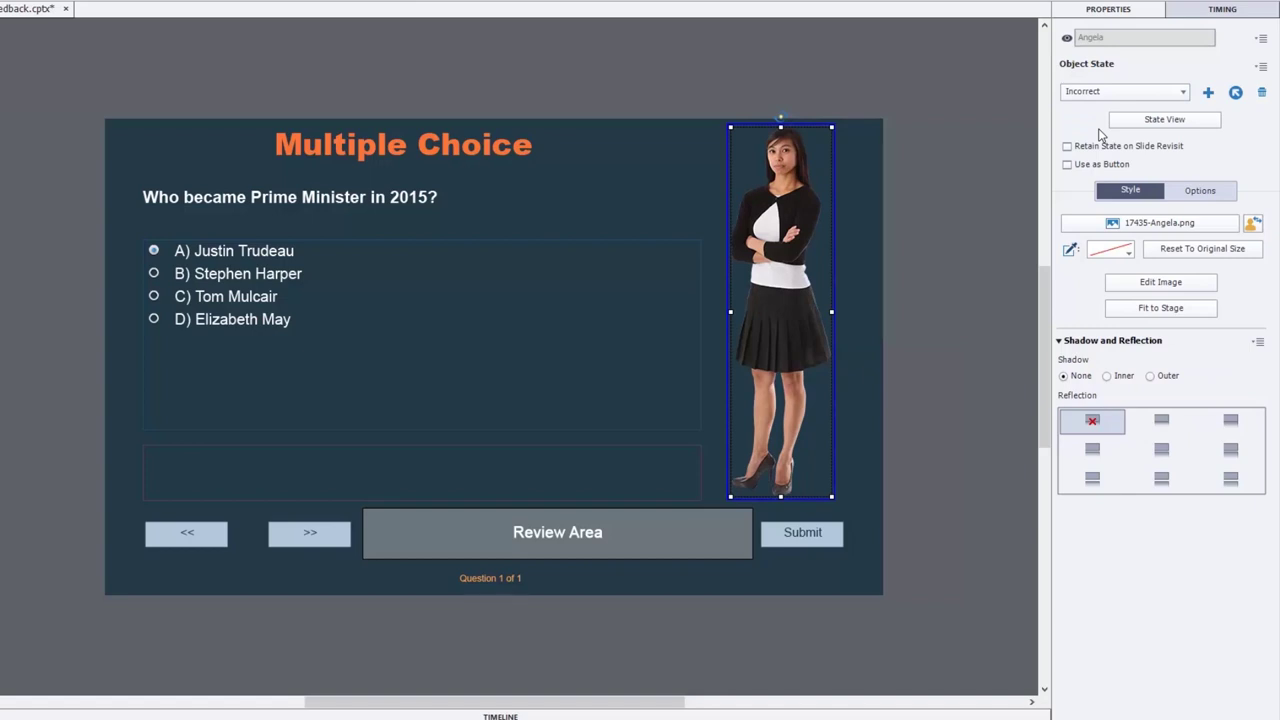
pyautogui.click(1099, 92)
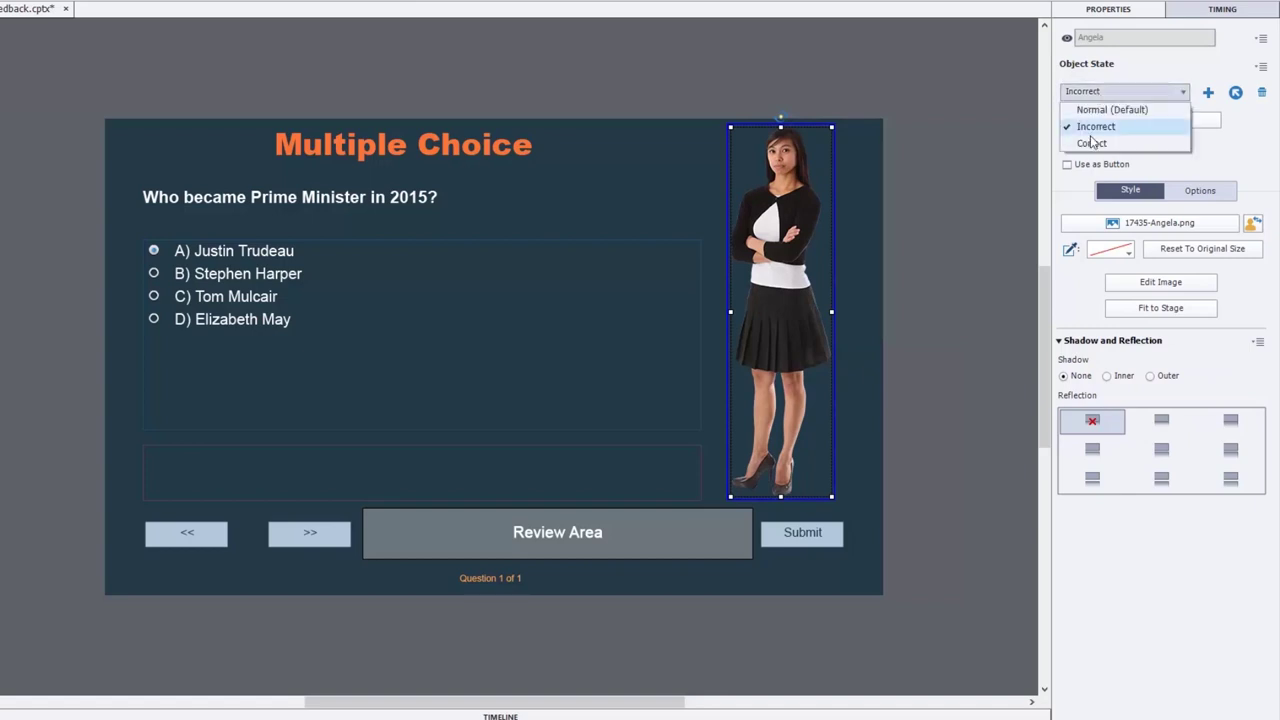
pyautogui.click(1092, 144)
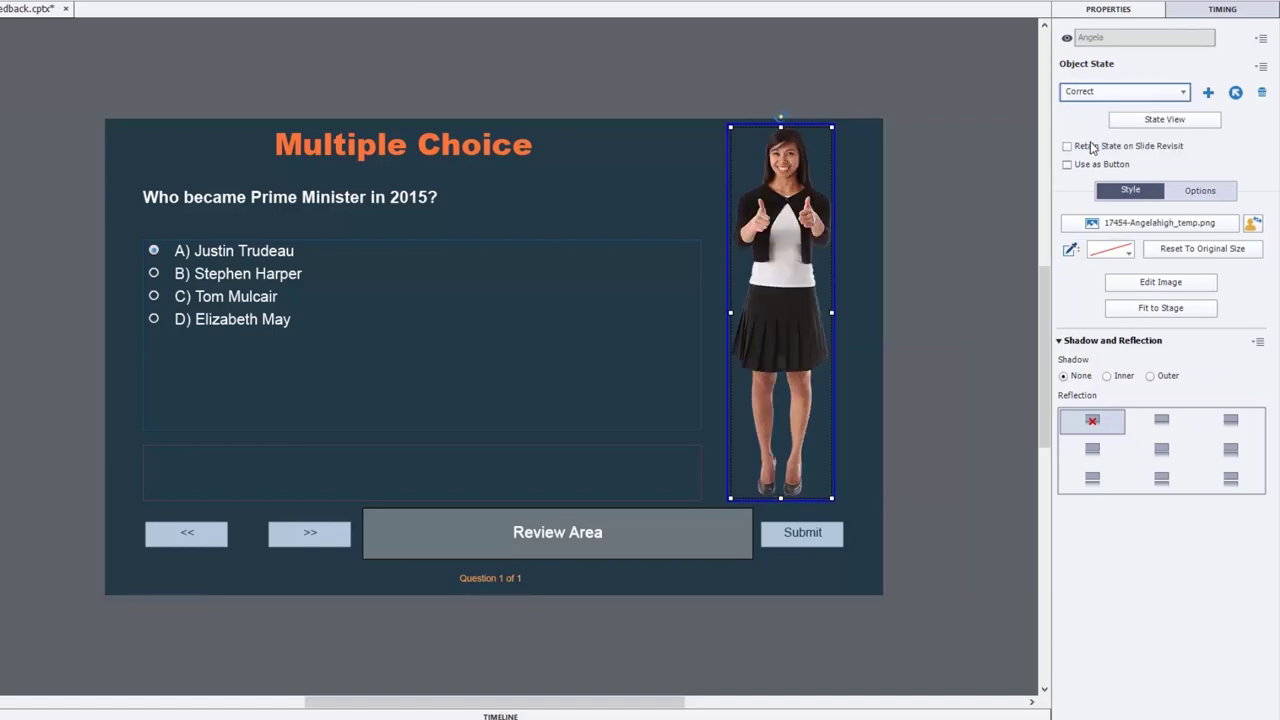
# Preview the feedback caption's orange Incorrect and green Correct states, then return it to Normal
pyautogui.click(668, 471)
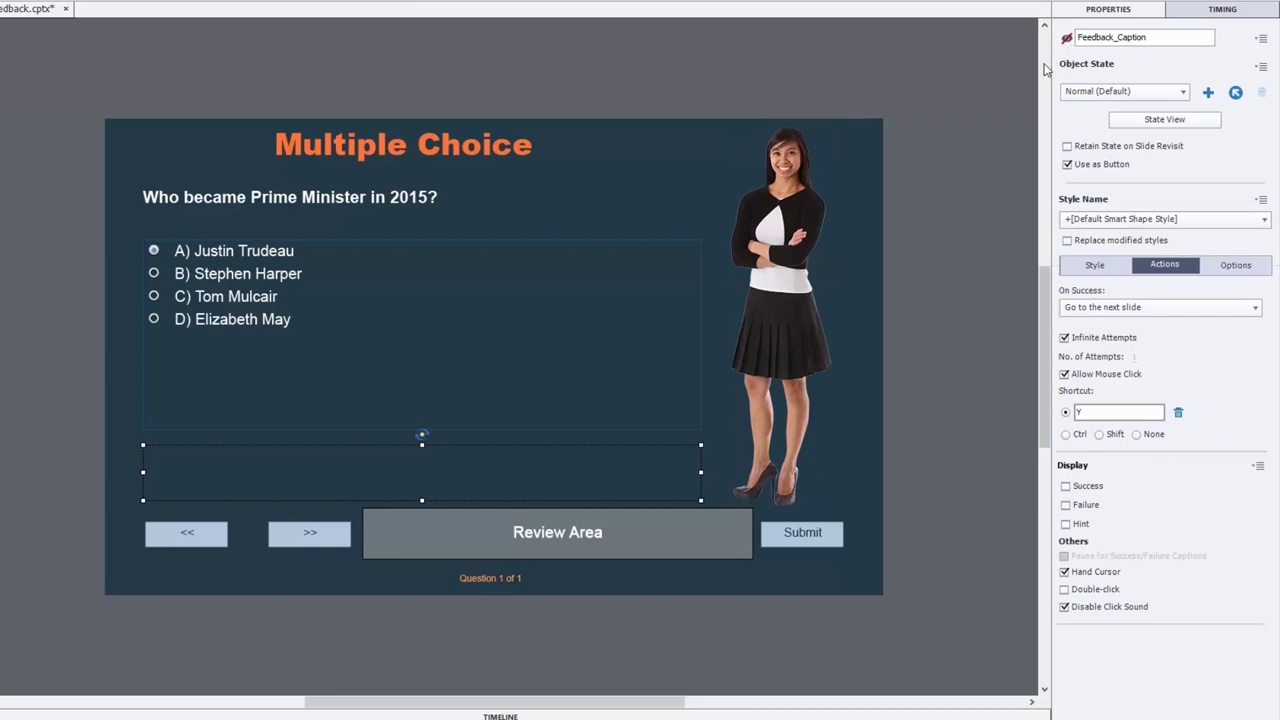
pyautogui.click(1098, 92)
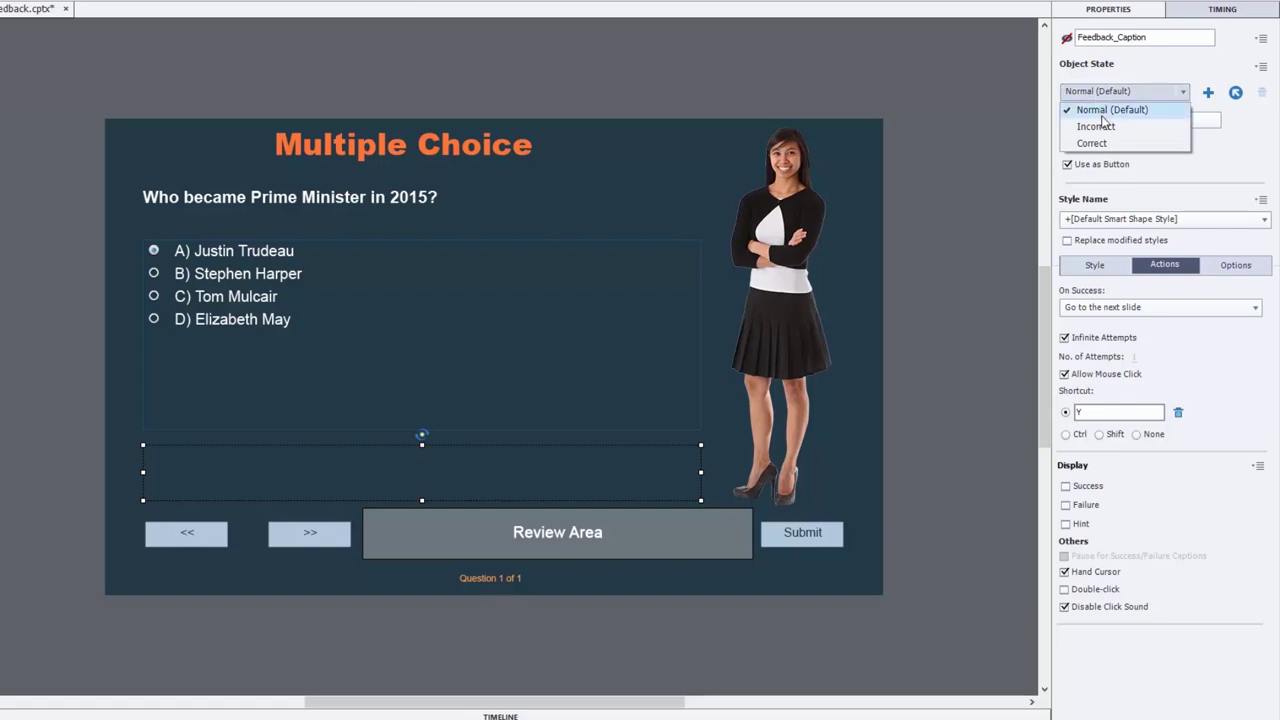
pyautogui.click(1100, 127)
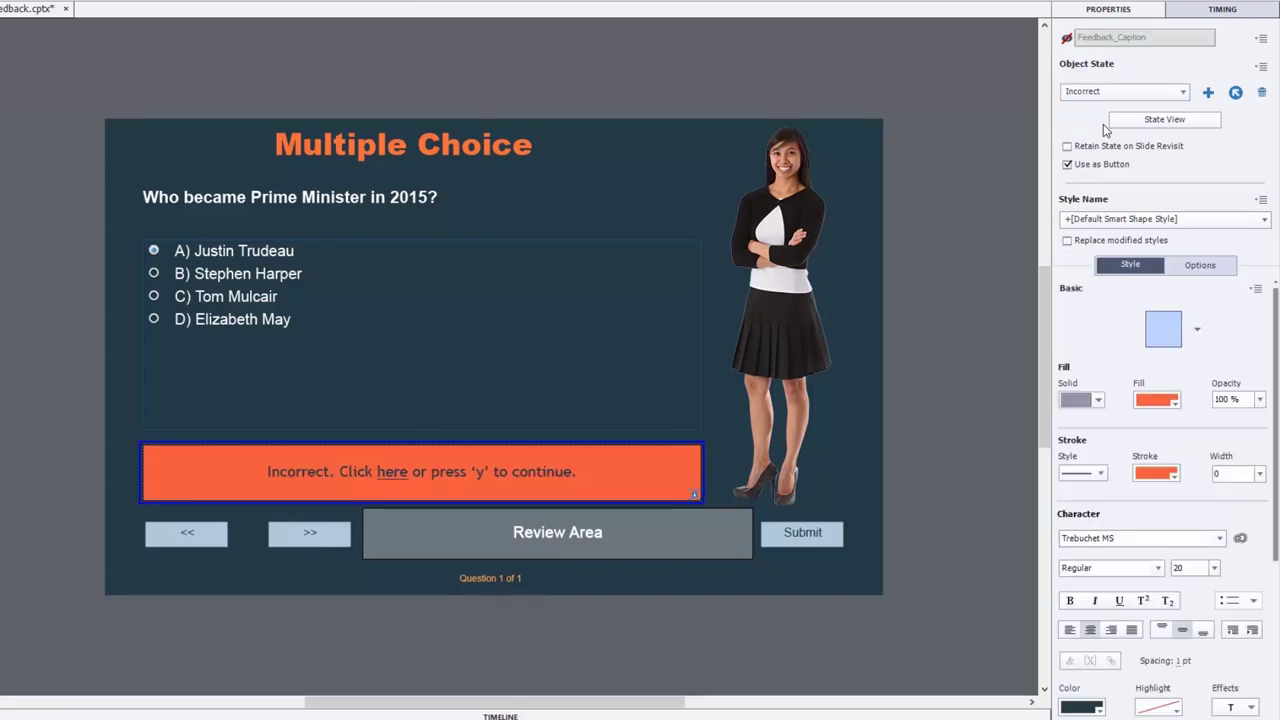
pyautogui.click(1098, 93)
pyautogui.click(1096, 139)
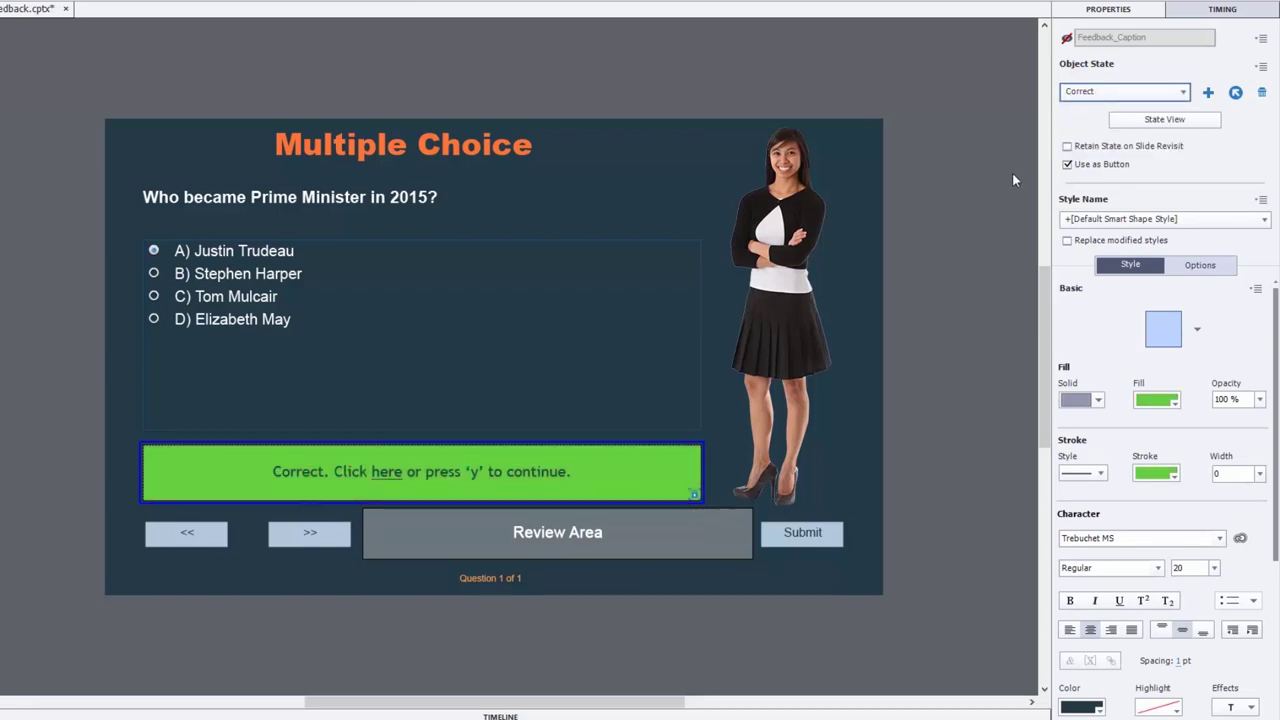
pyautogui.click(1098, 92)
pyautogui.click(1104, 112)
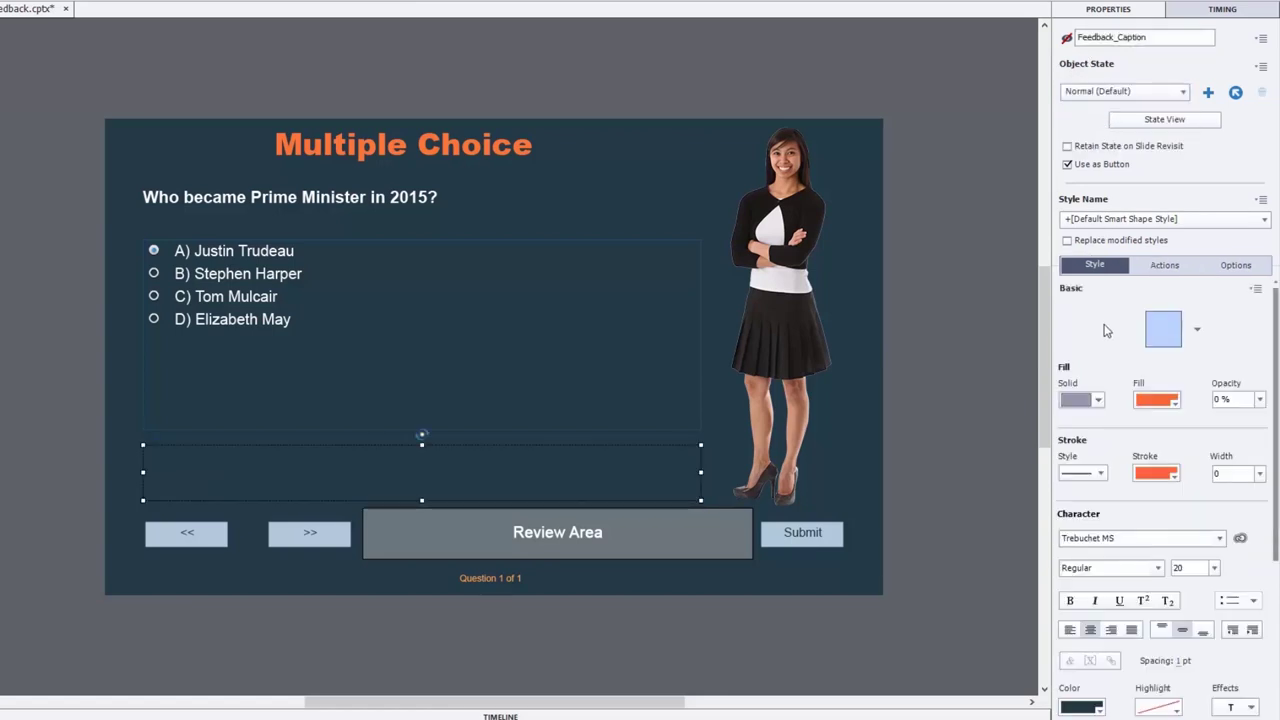
# Review the caption's click actions, then display the question's Quiz settings
pyautogui.click(1170, 266)
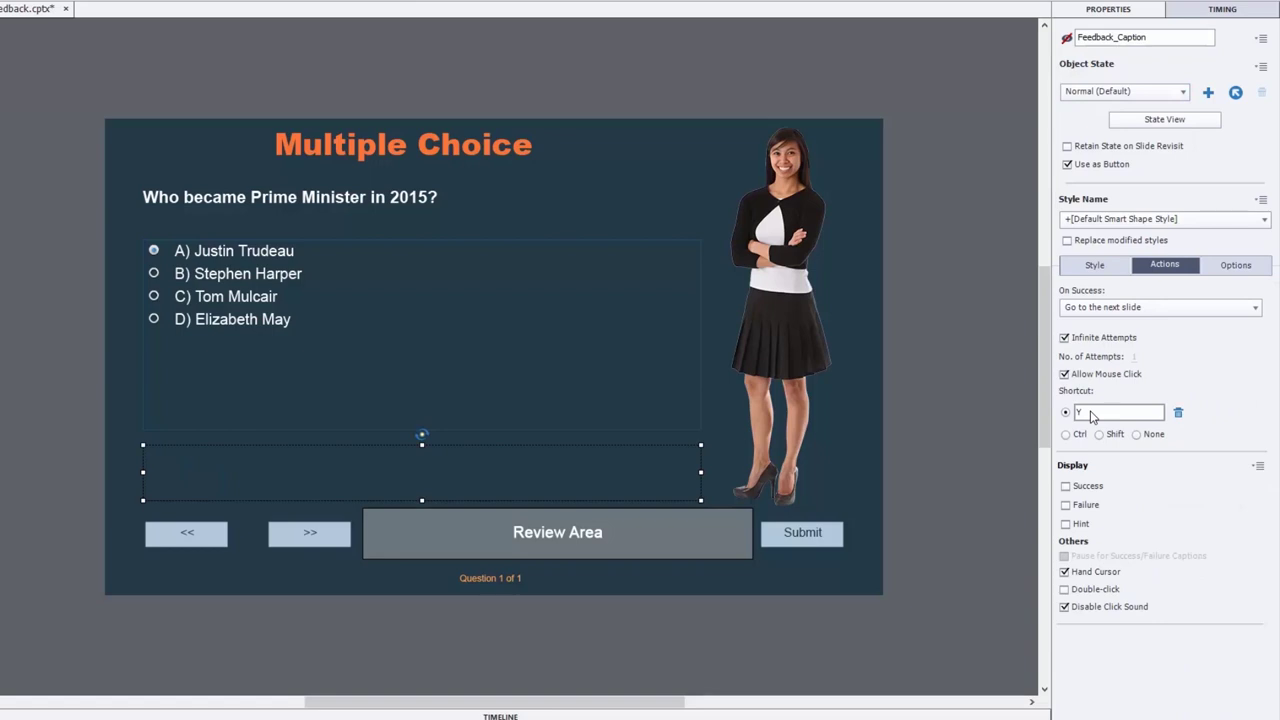
pyautogui.click(951, 378)
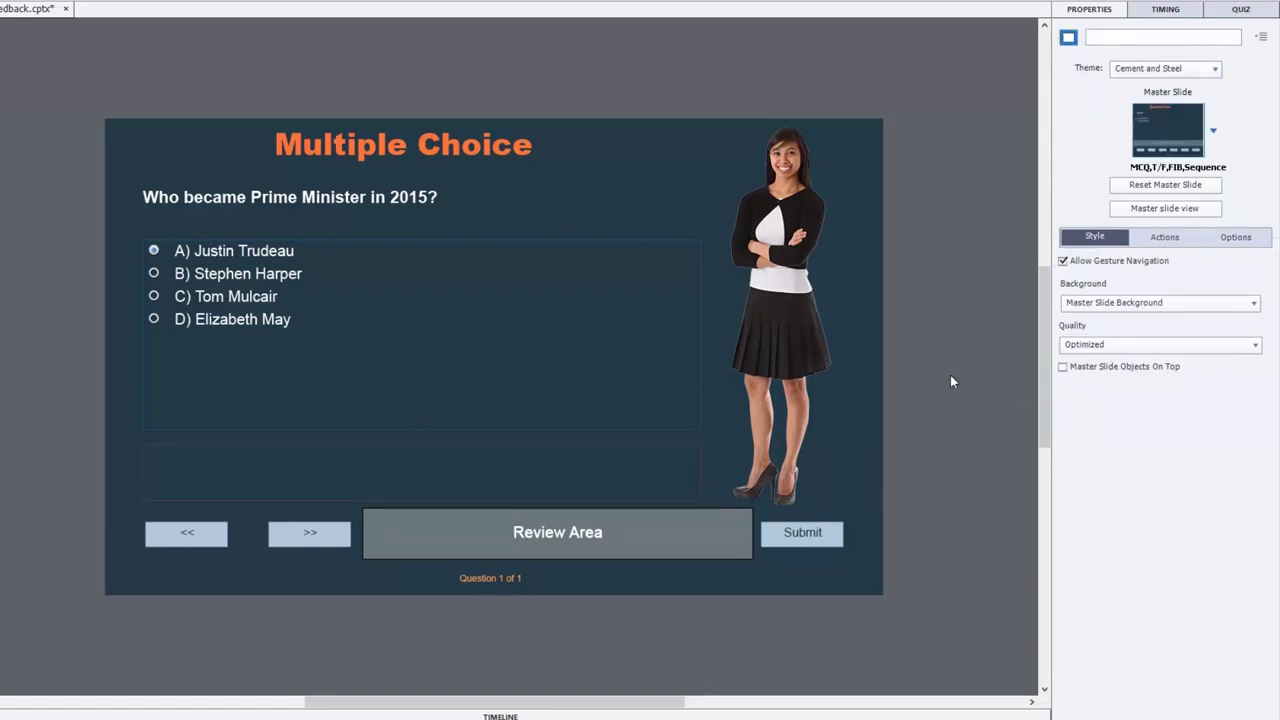
pyautogui.click(1242, 11)
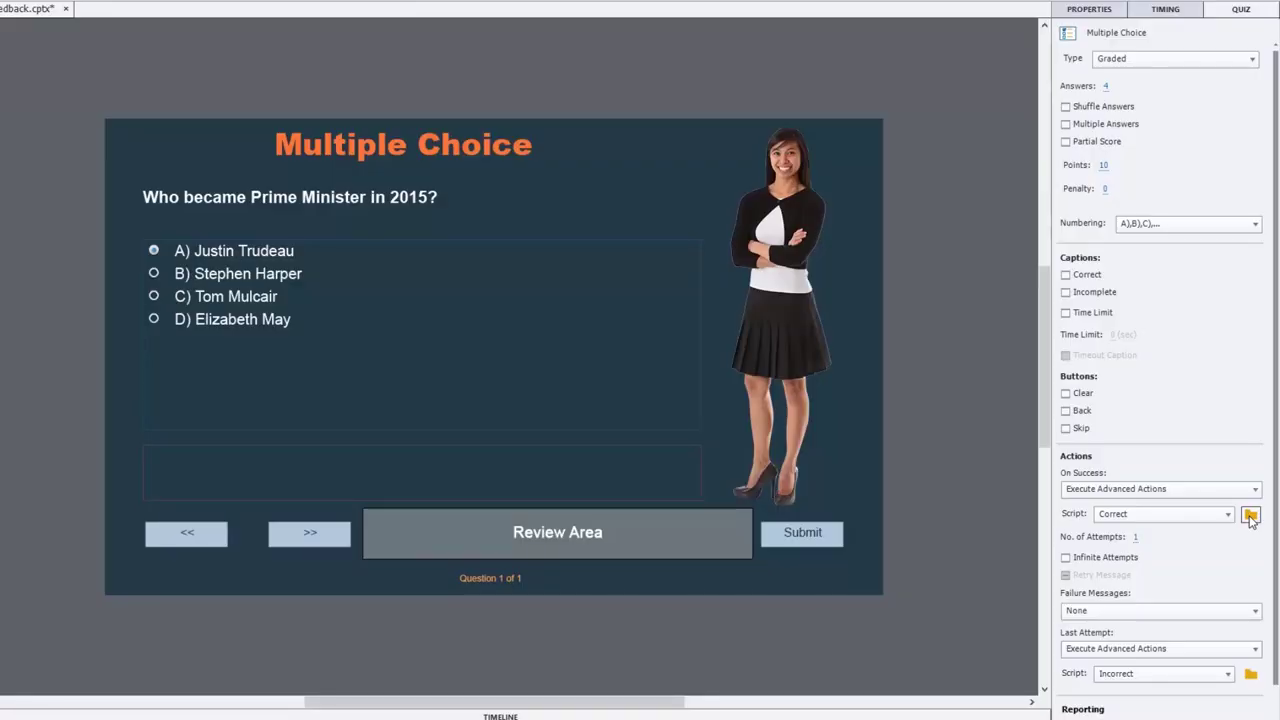
# Open the Correct success script and compare it against the Incorrect advanced action
pyautogui.click(1250, 515)
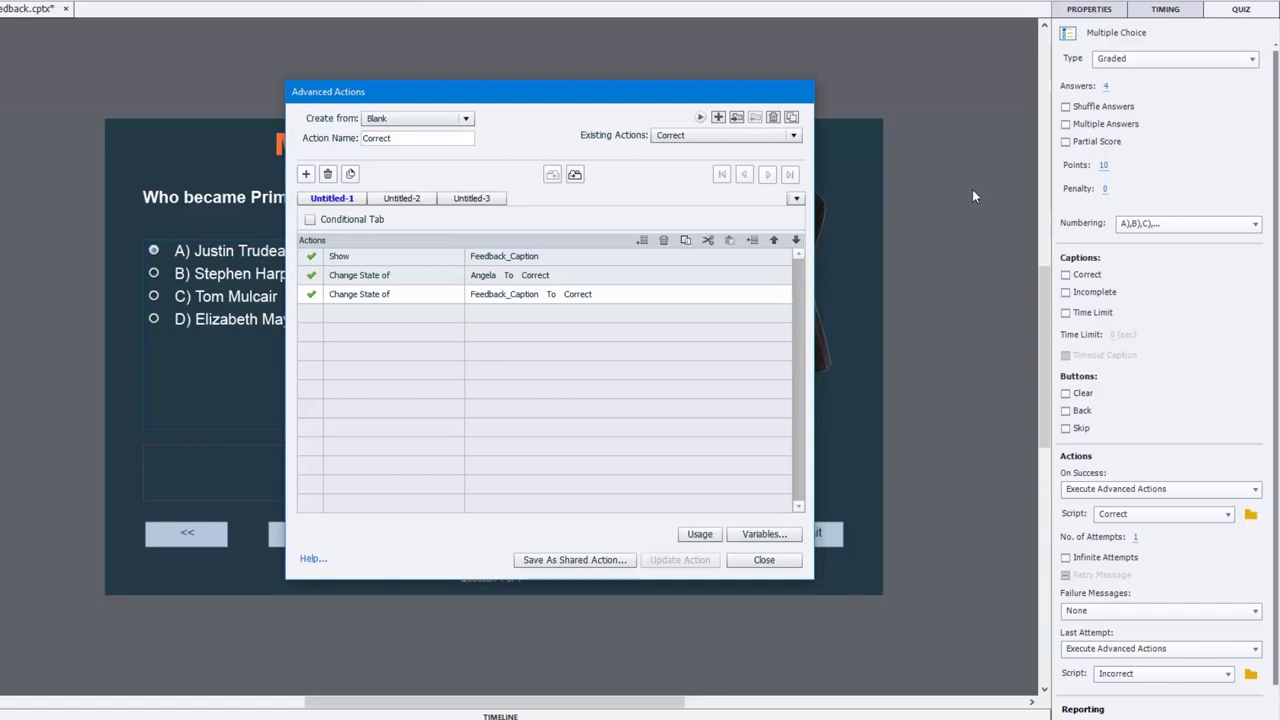
pyautogui.click(764, 139)
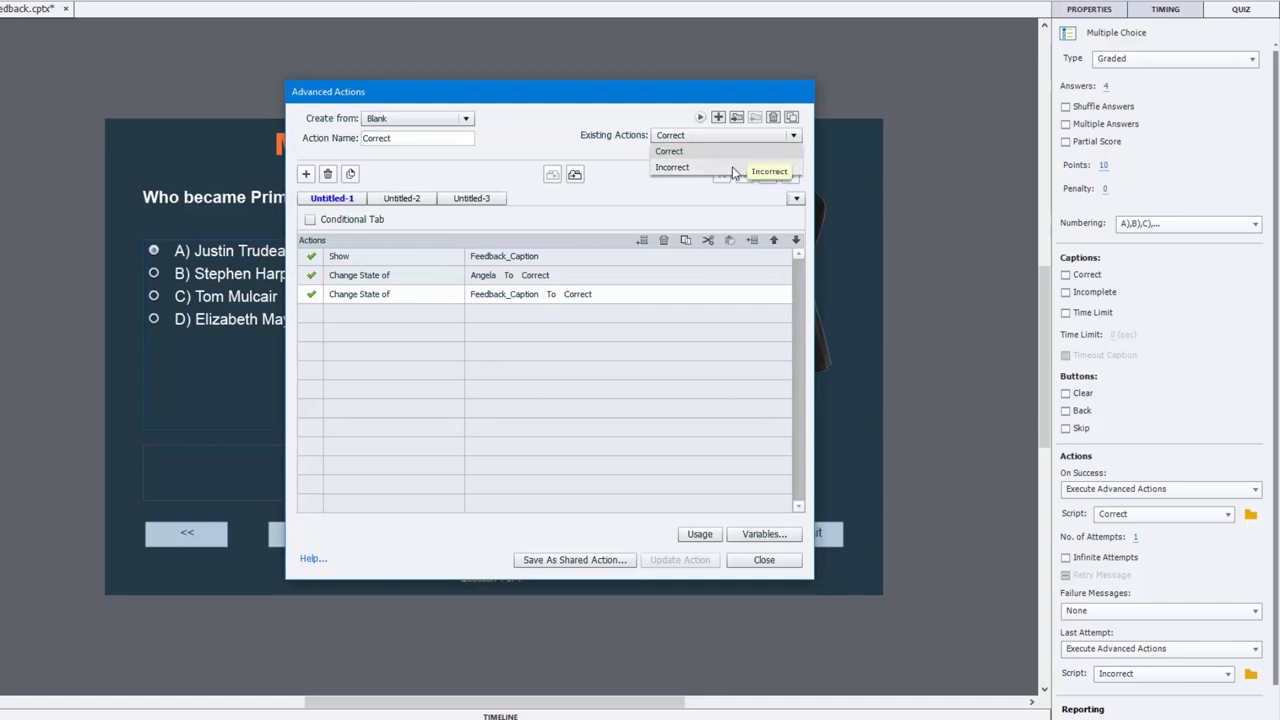
pyautogui.click(742, 167)
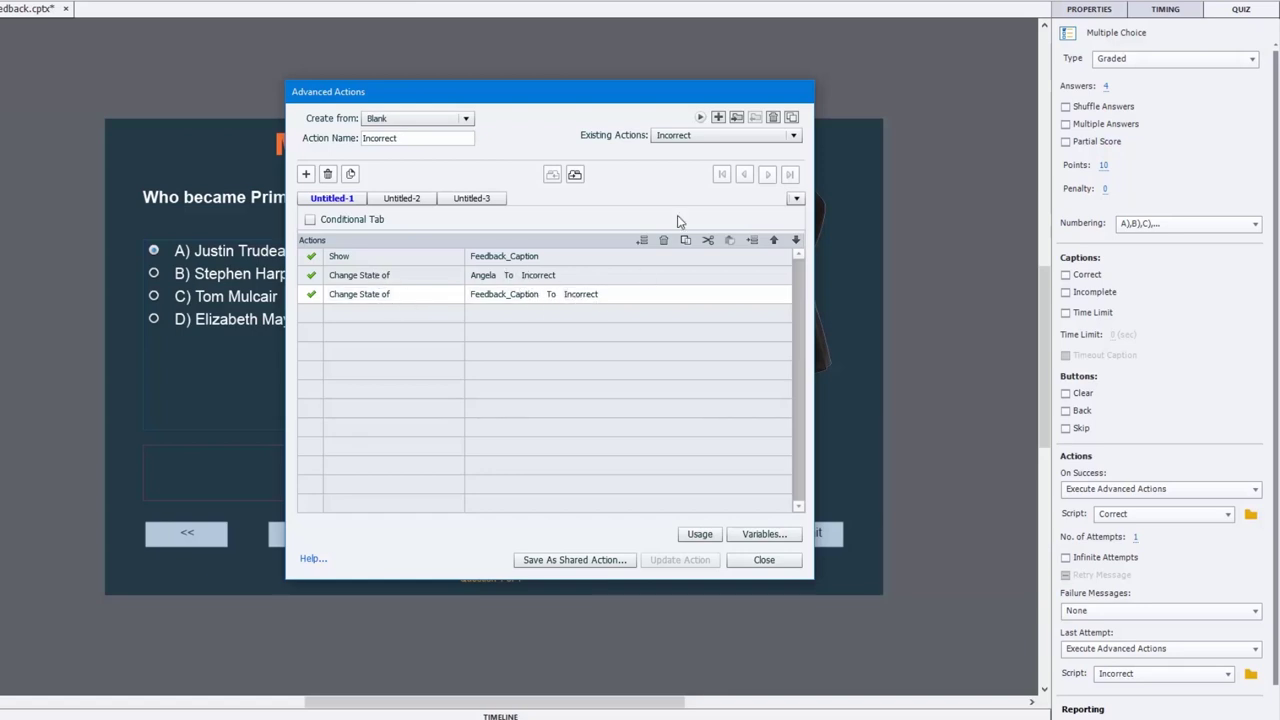
pyautogui.click(701, 136)
pyautogui.click(714, 150)
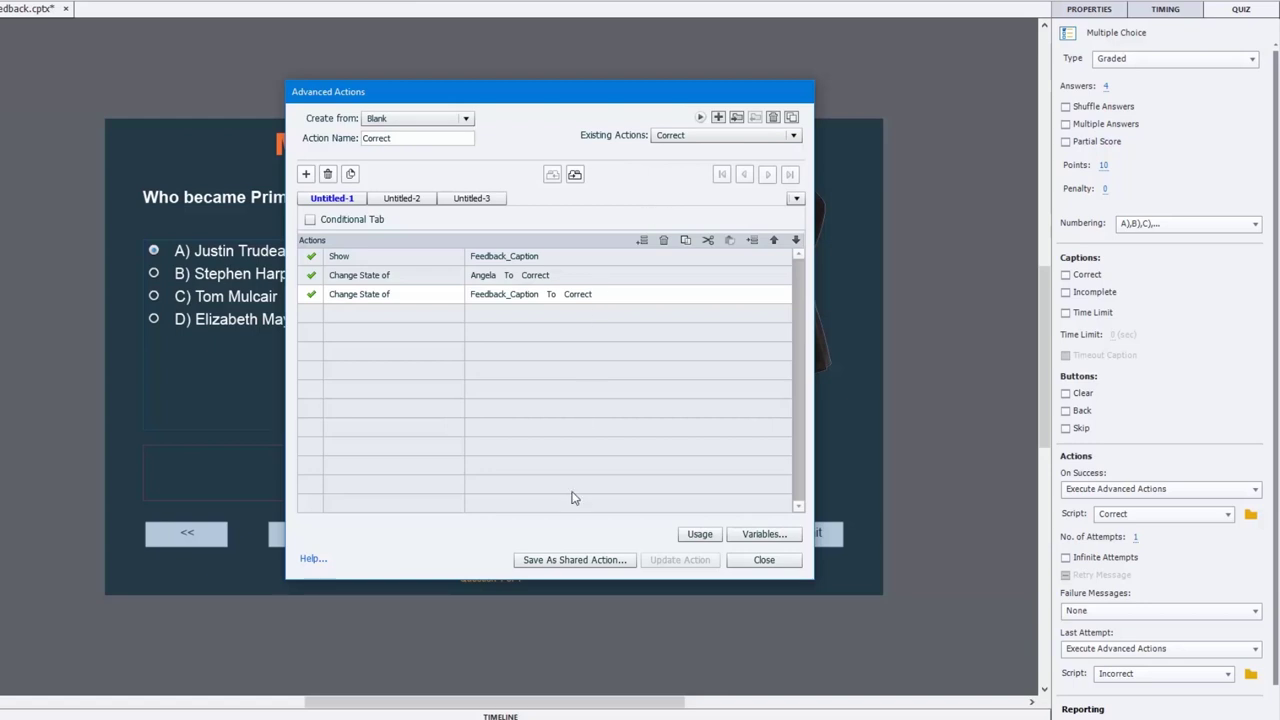
# Start saving Correct as a shared action described 'Shared action for the correct results.'
pyautogui.click(564, 562)
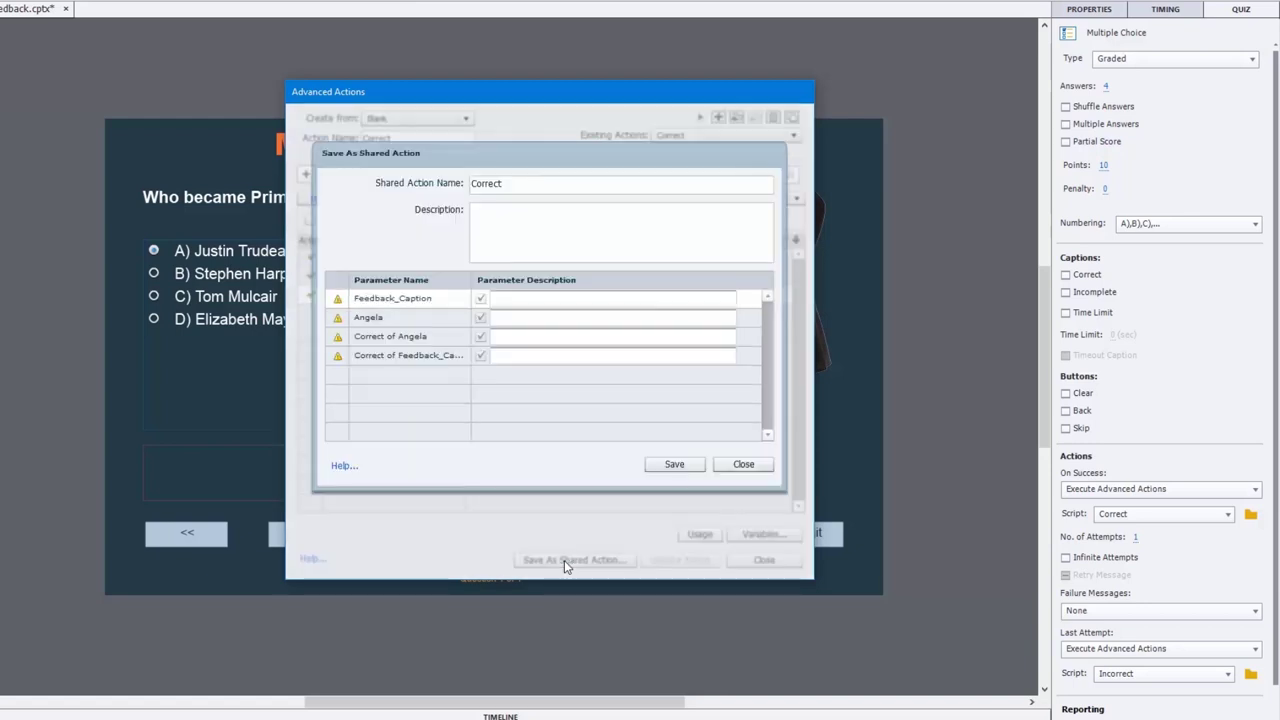
pyautogui.click(530, 231)
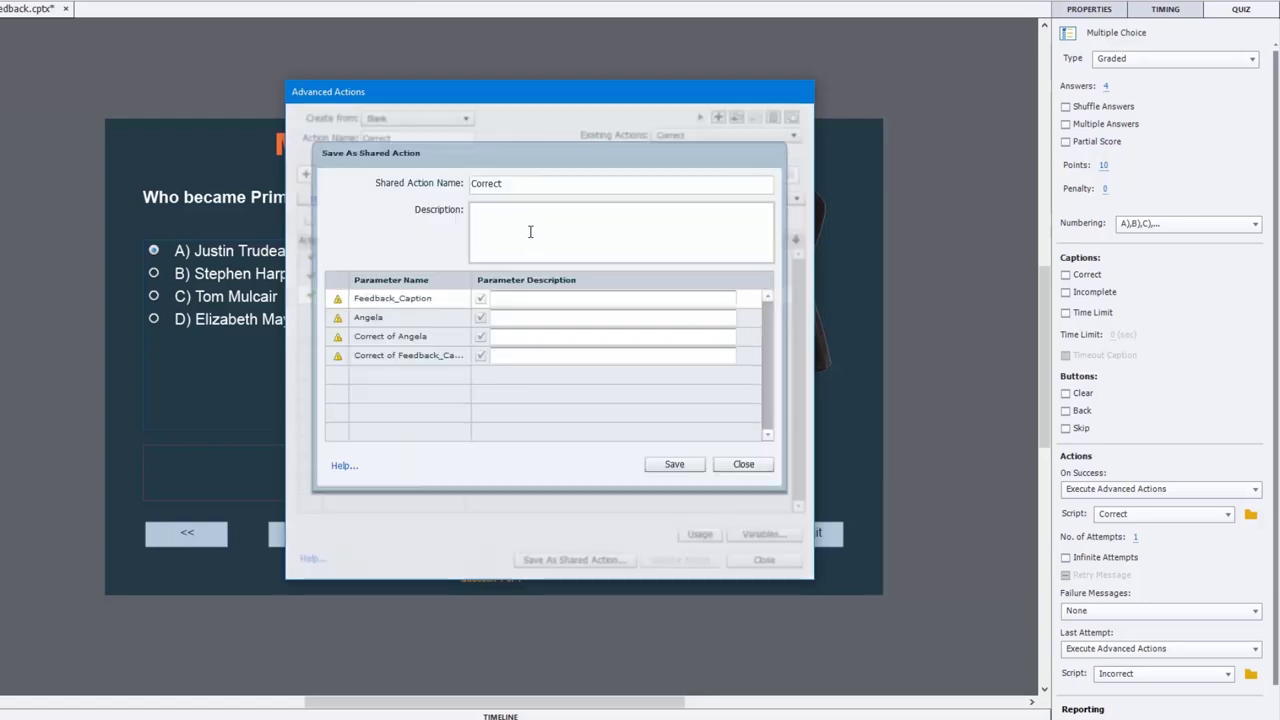
pyautogui.write('Shared action for the correct results.')
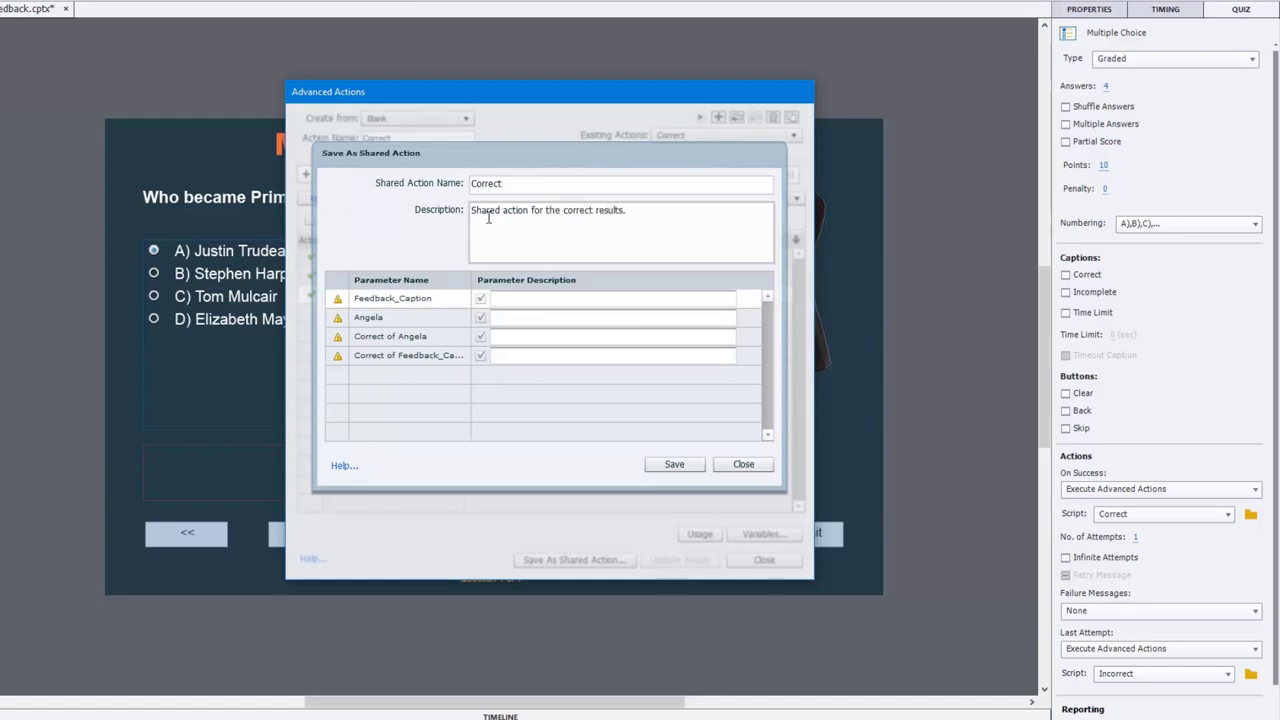
# Describe the four parameters: feedback caption, image of Angela, and both Correct states
pyautogui.click(519, 298)
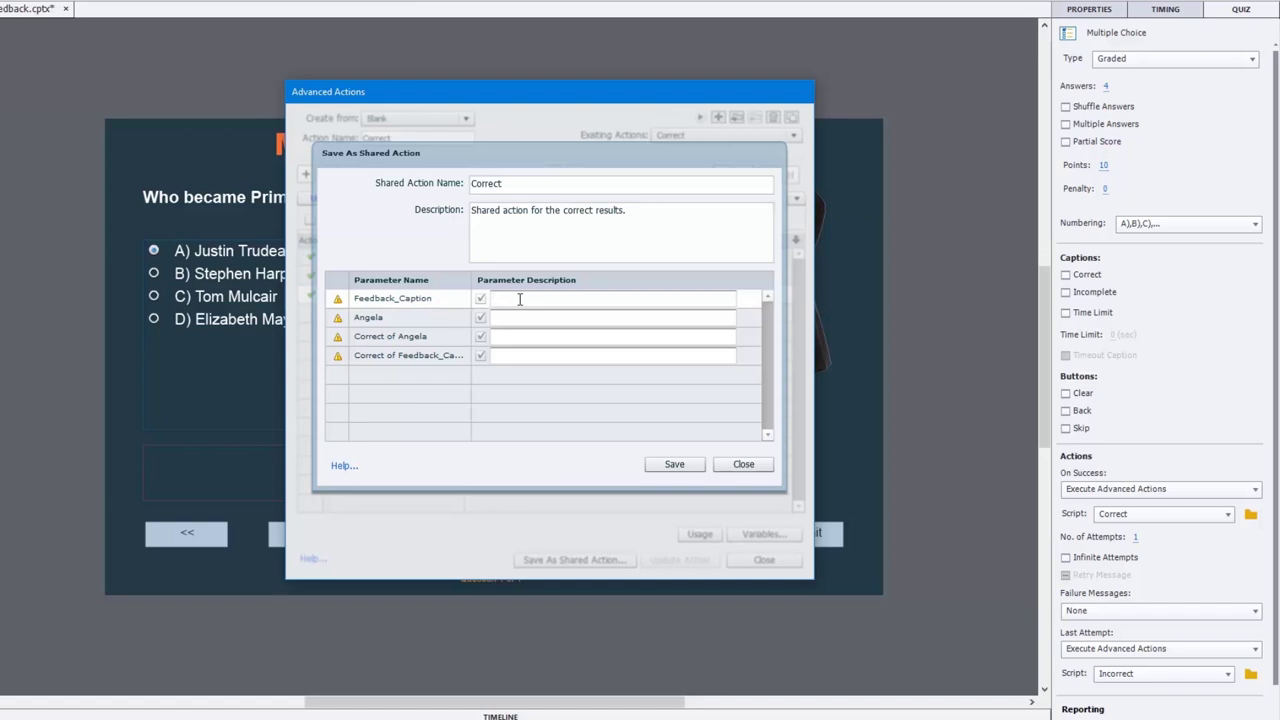
pyautogui.write('This is the feedback caption')
pyautogui.click(527, 318)
pyautogui.write('This is the image of Ag')
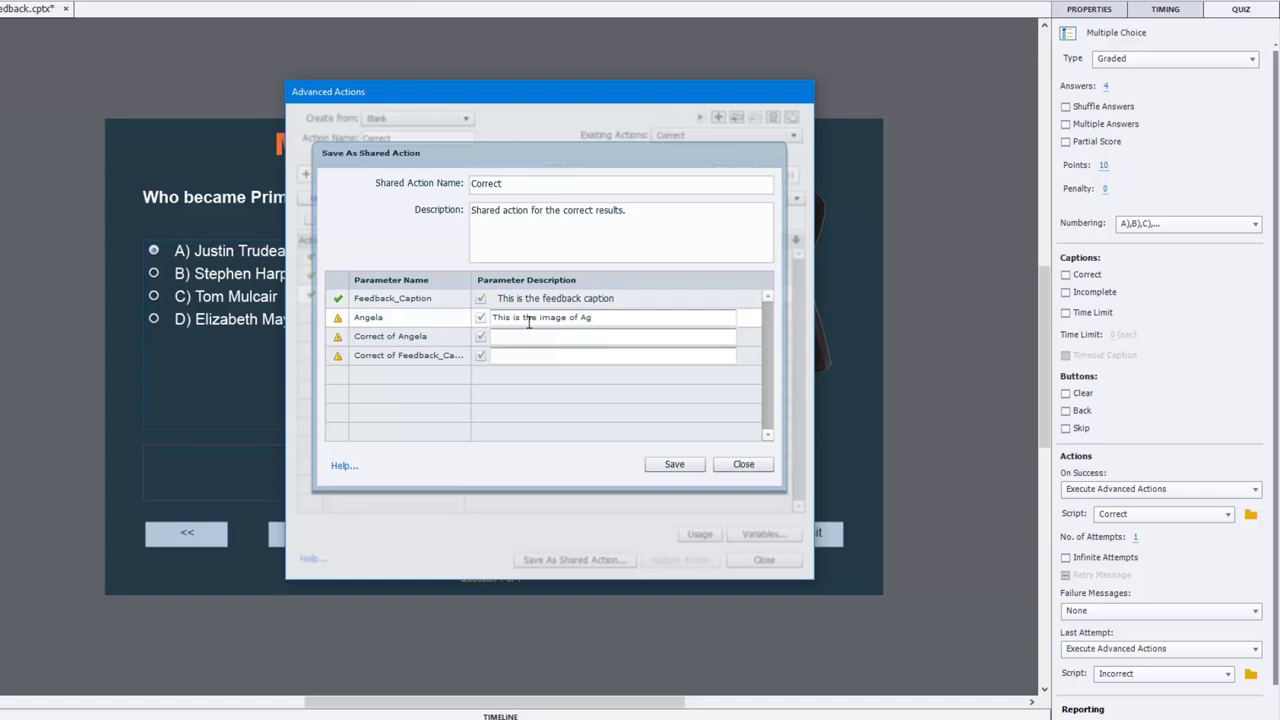
pyautogui.write('gela')
pyautogui.click(540, 341)
pyautogui.write('The is the correc')
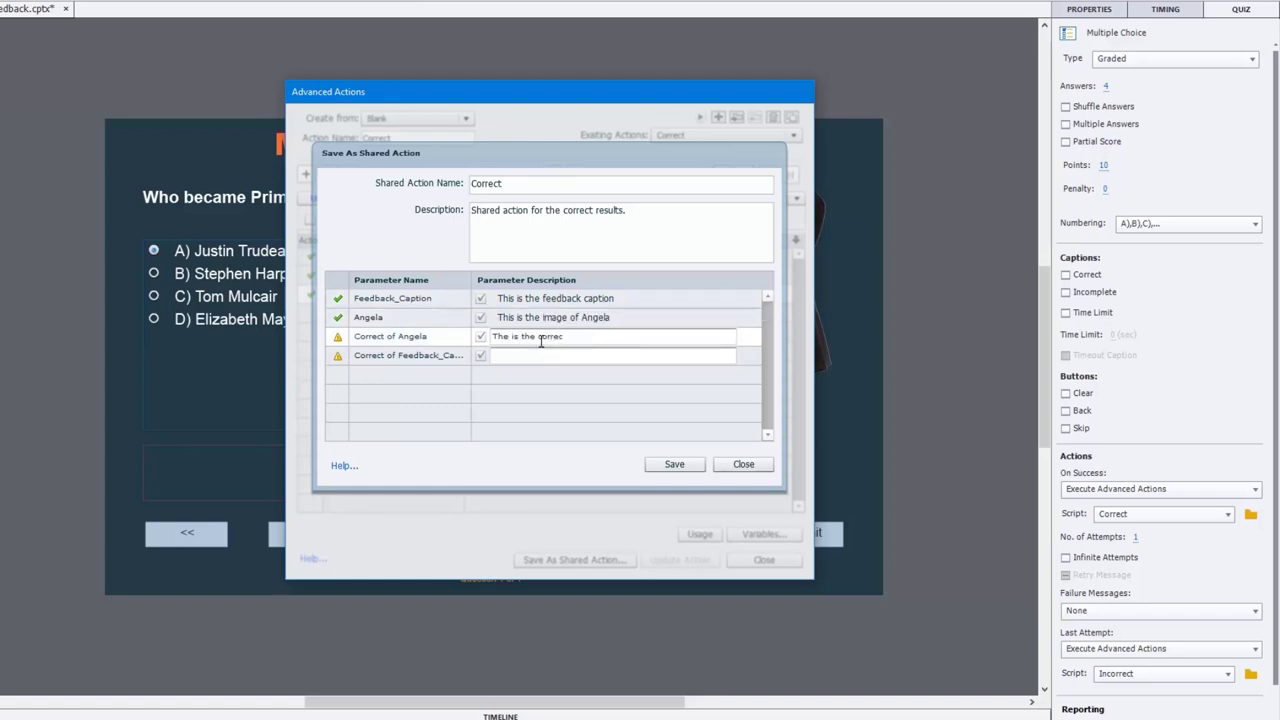
pyautogui.write('t state for Angela')
pyautogui.click(525, 356)
pyautogui.write('Th')
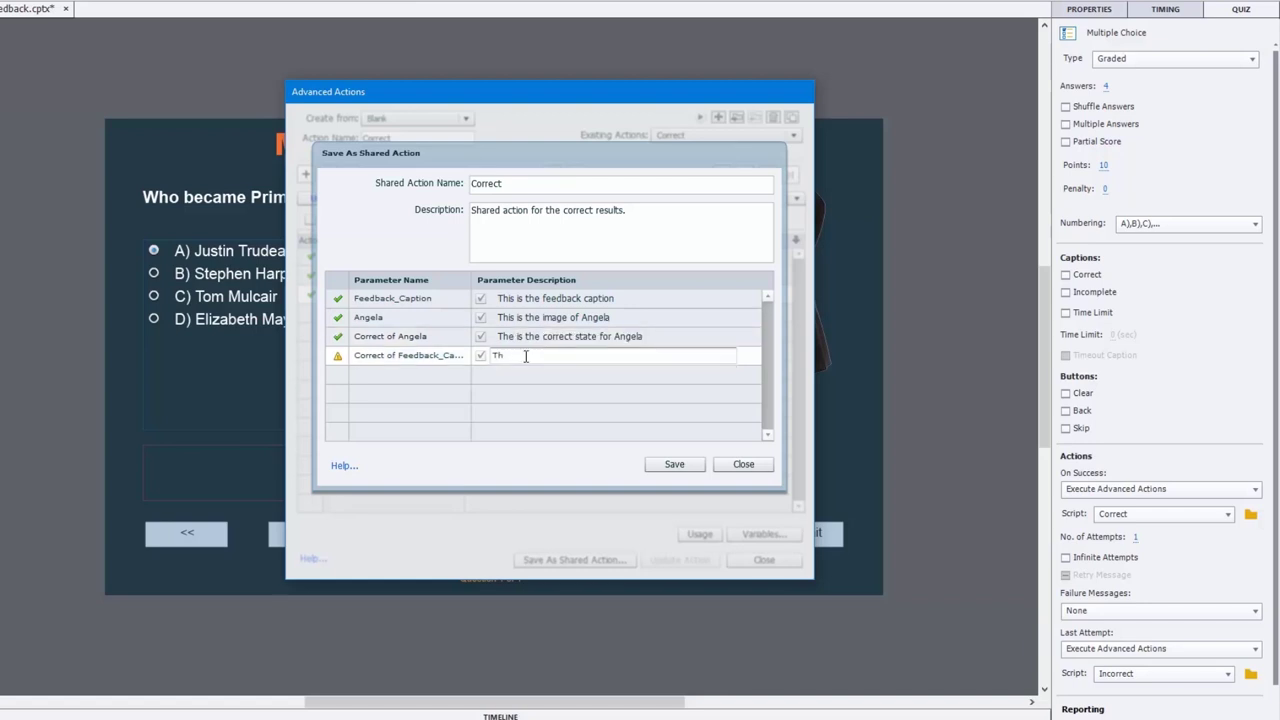
pyautogui.write('is is the correct state for our feedback')
pyautogui.click(667, 464)
# Set the question's On Success action to Execute Shared Action using Correct
pyautogui.click(609, 361)
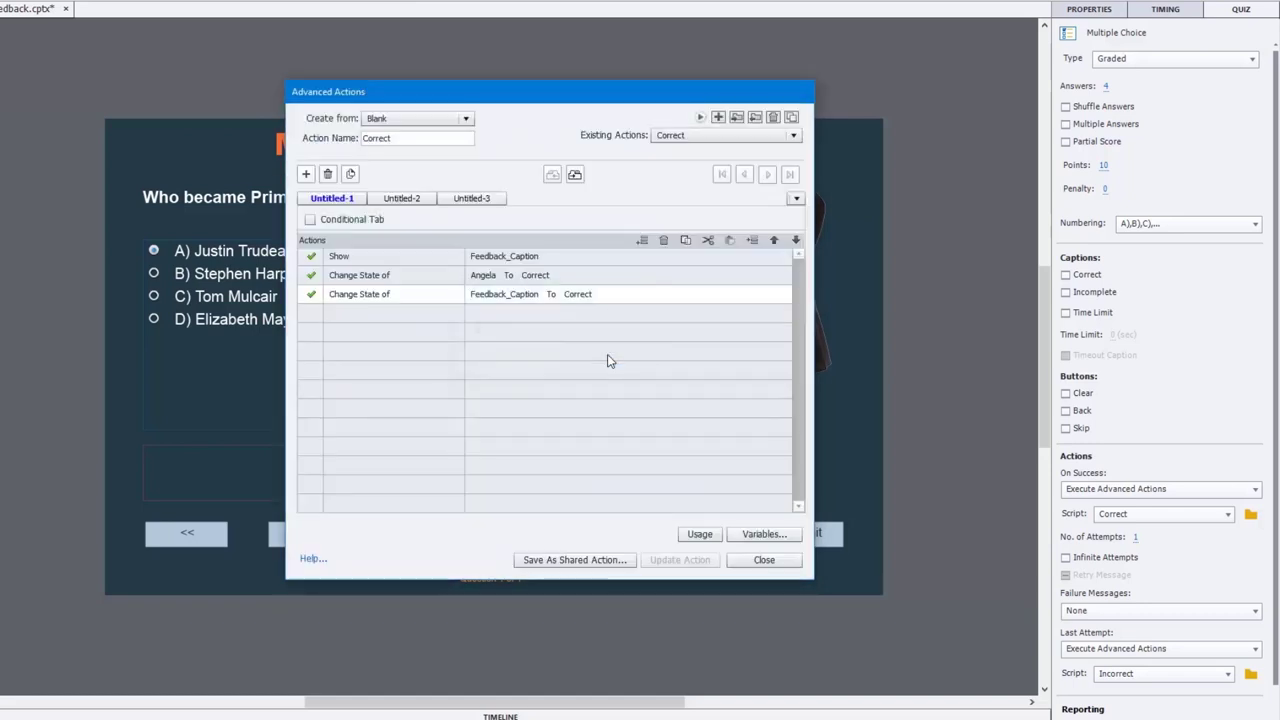
pyautogui.click(780, 562)
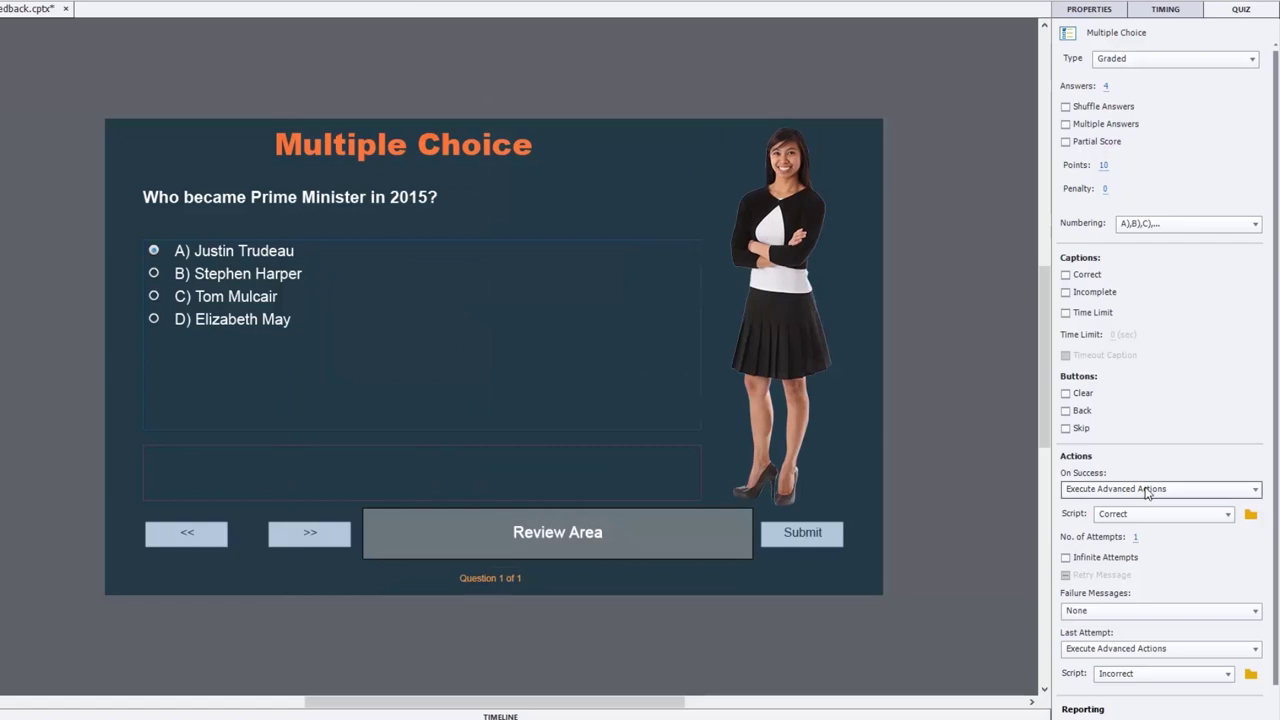
pyautogui.click(1148, 489)
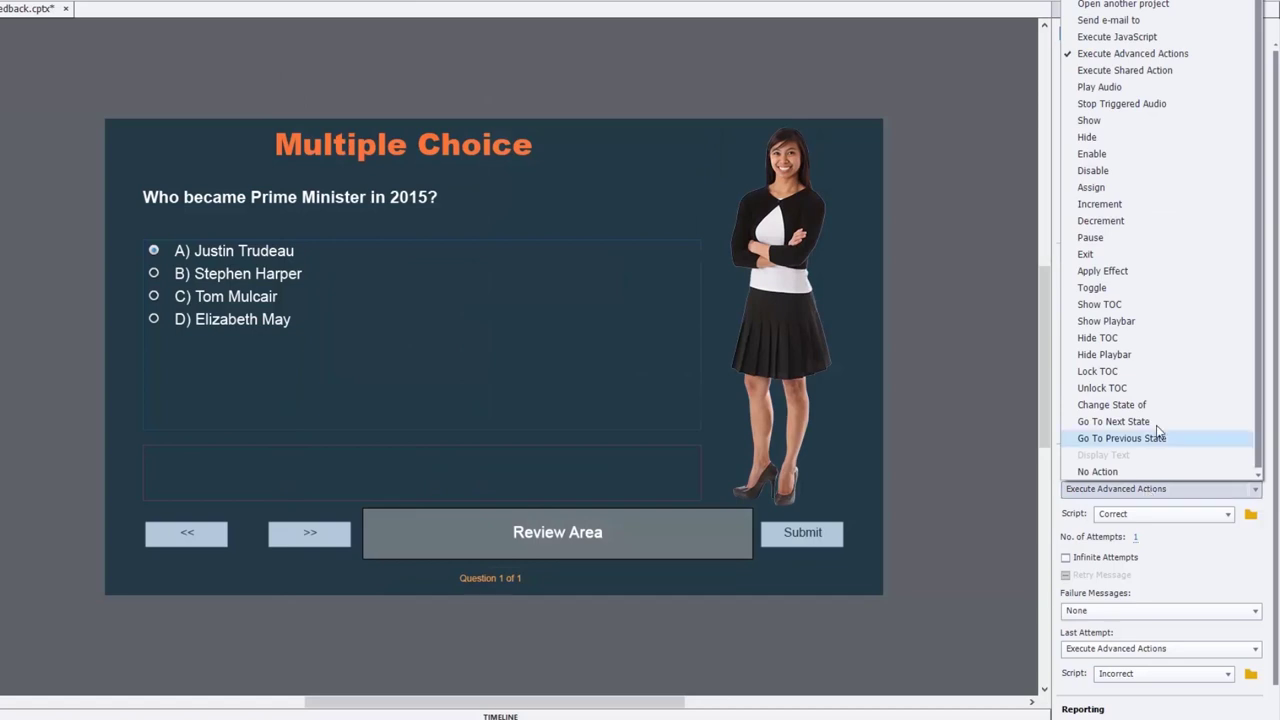
pyautogui.click(1144, 70)
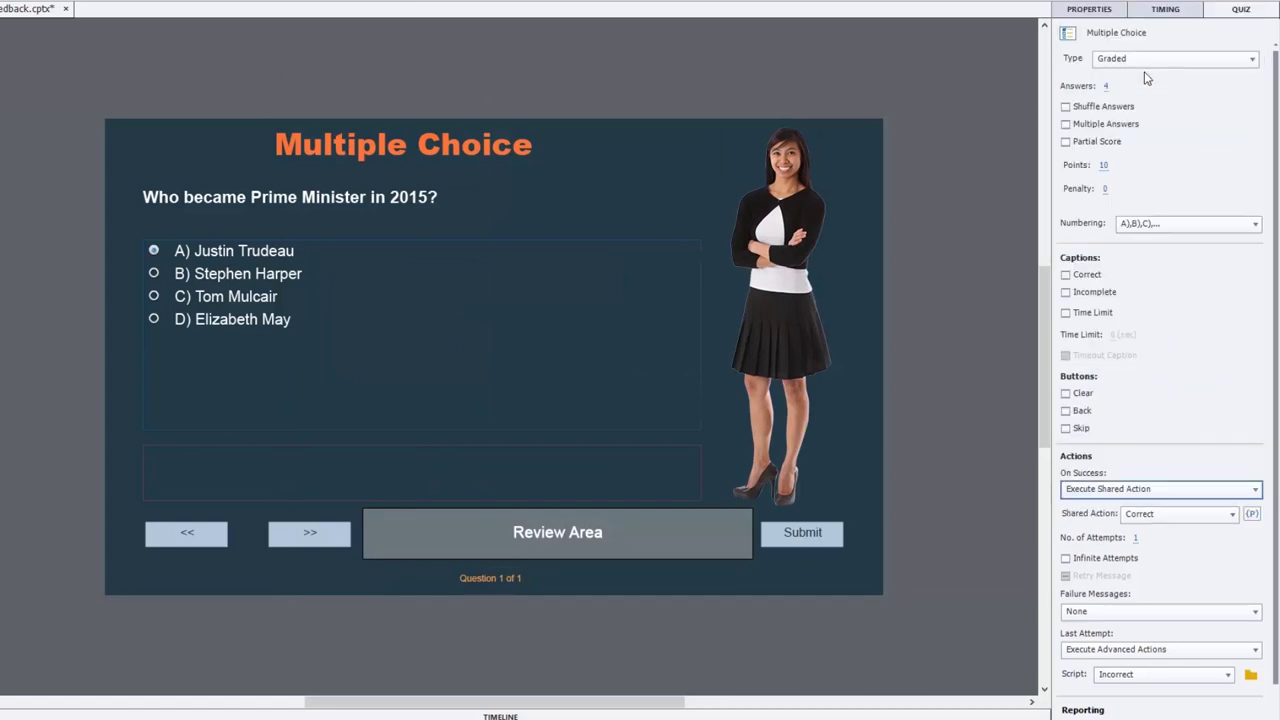
# Set the Correct shared action's parameters to Feedback_Caption, Angela, Correct and Correct, and save
pyautogui.click(1253, 517)
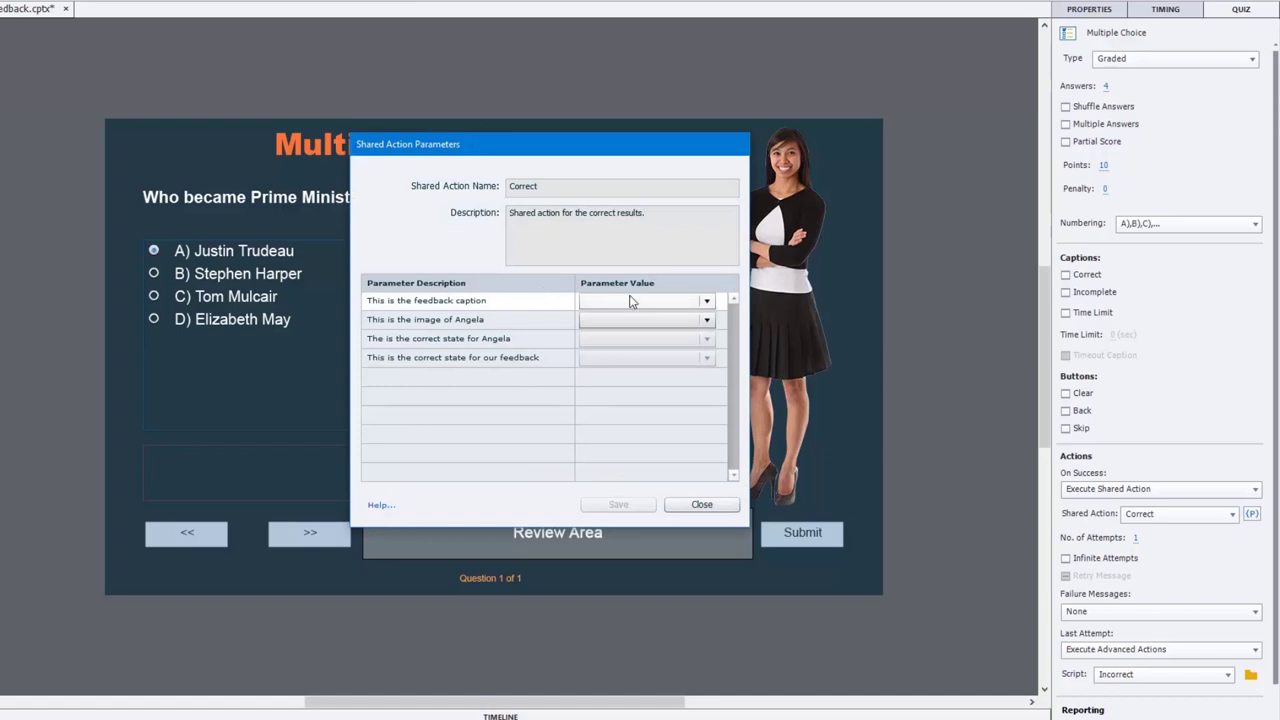
pyautogui.click(616, 302)
pyautogui.click(617, 330)
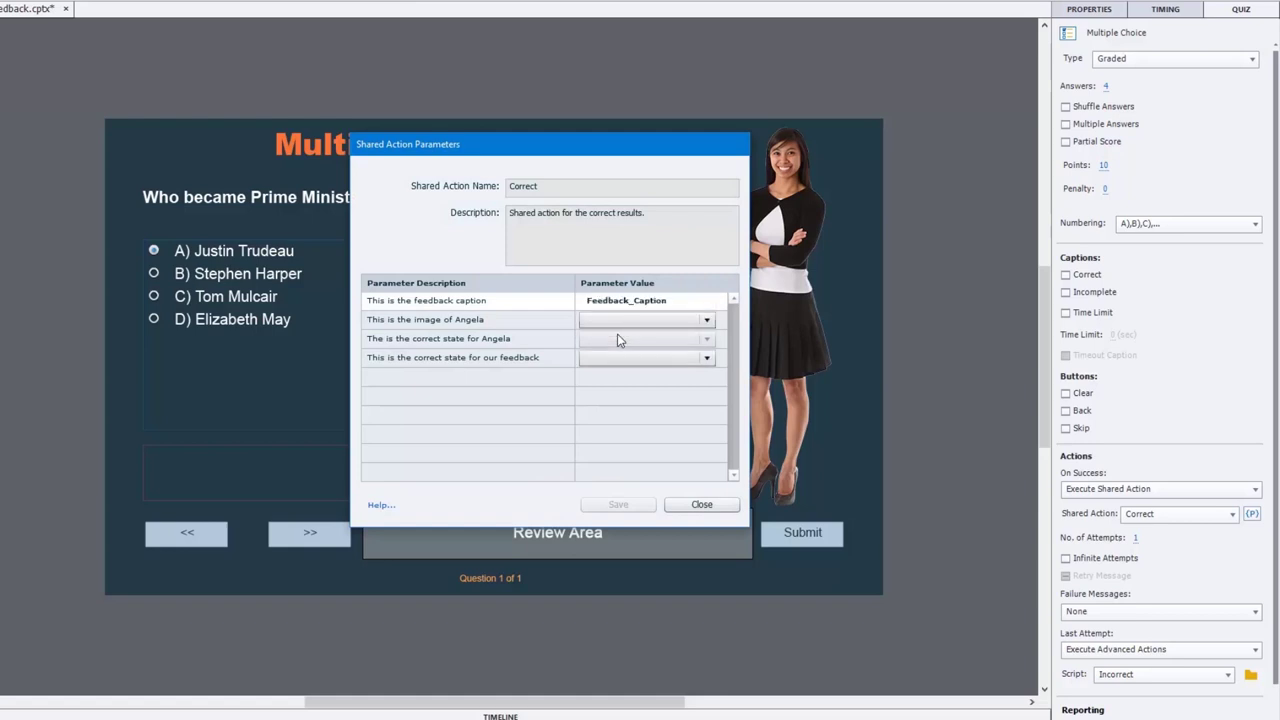
pyautogui.click(612, 322)
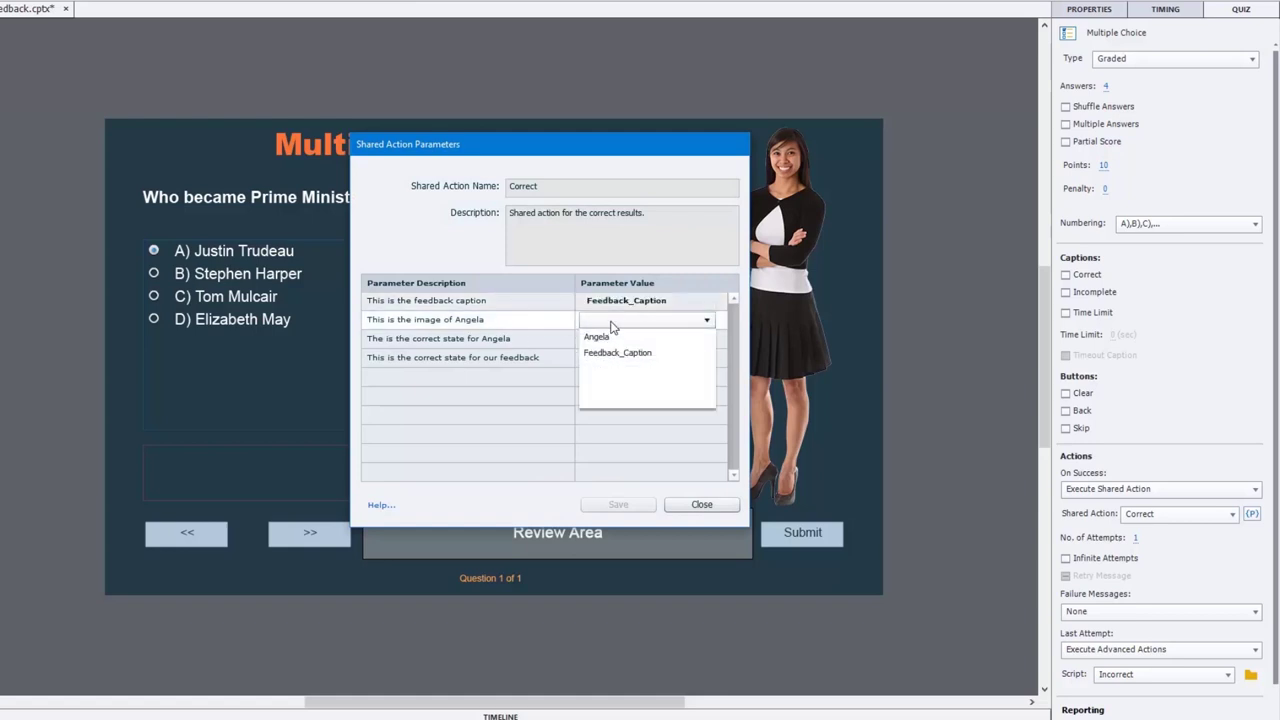
pyautogui.click(616, 338)
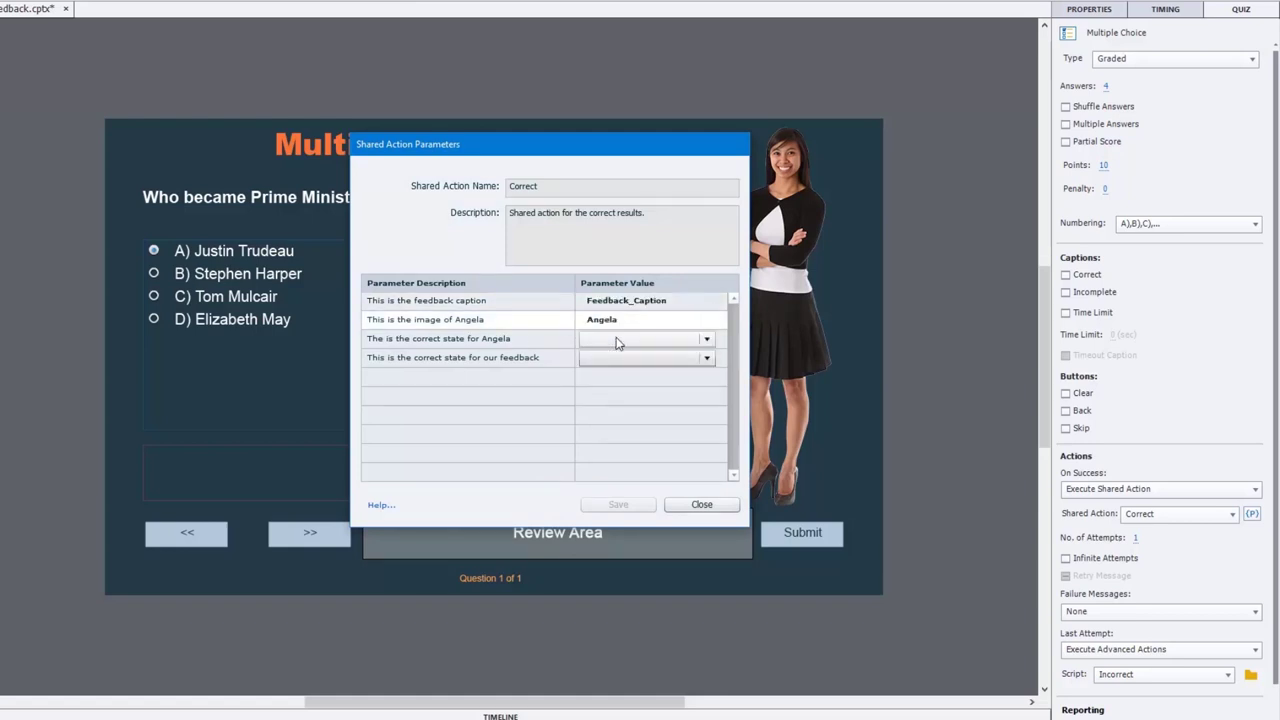
pyautogui.click(617, 341)
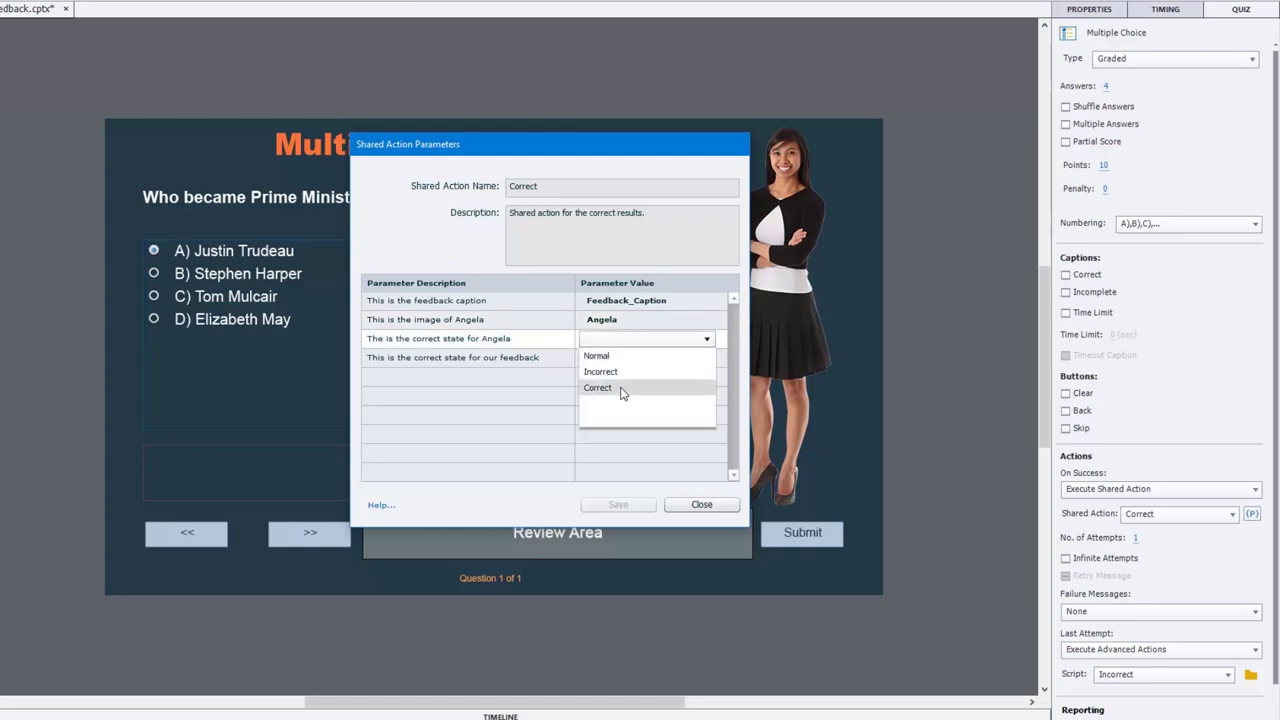
pyautogui.click(620, 389)
pyautogui.click(624, 360)
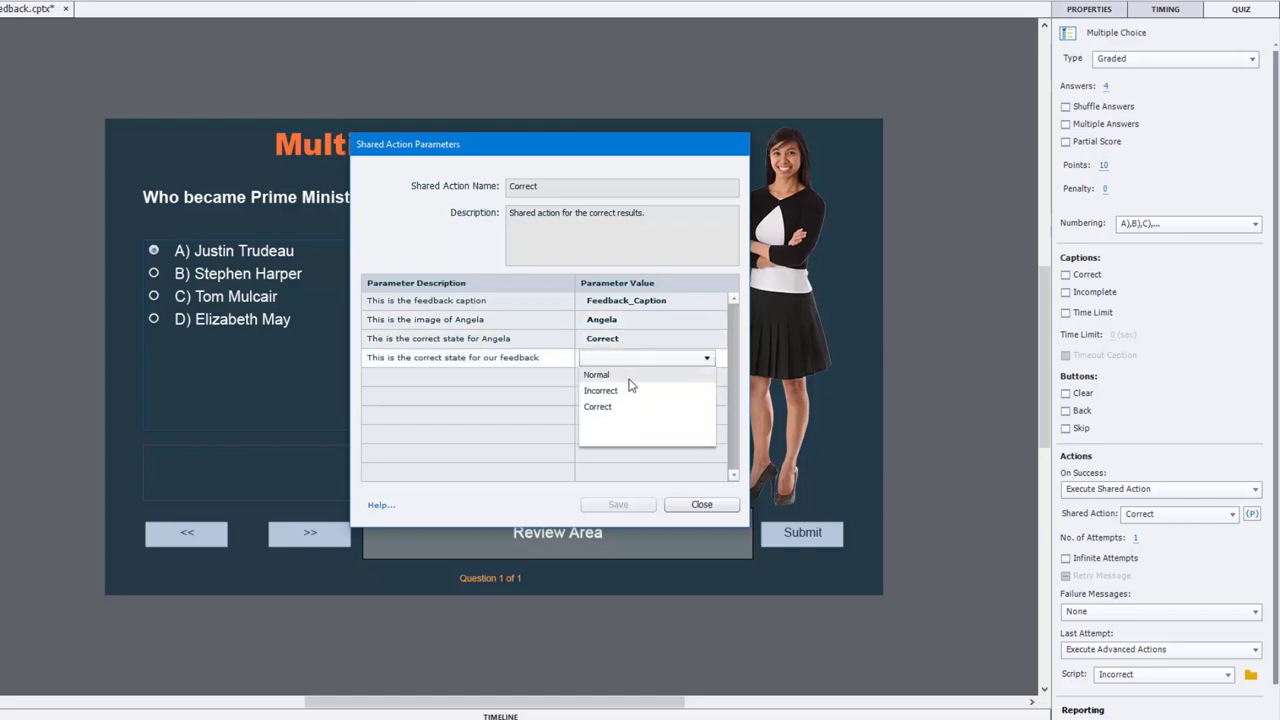
pyautogui.click(629, 406)
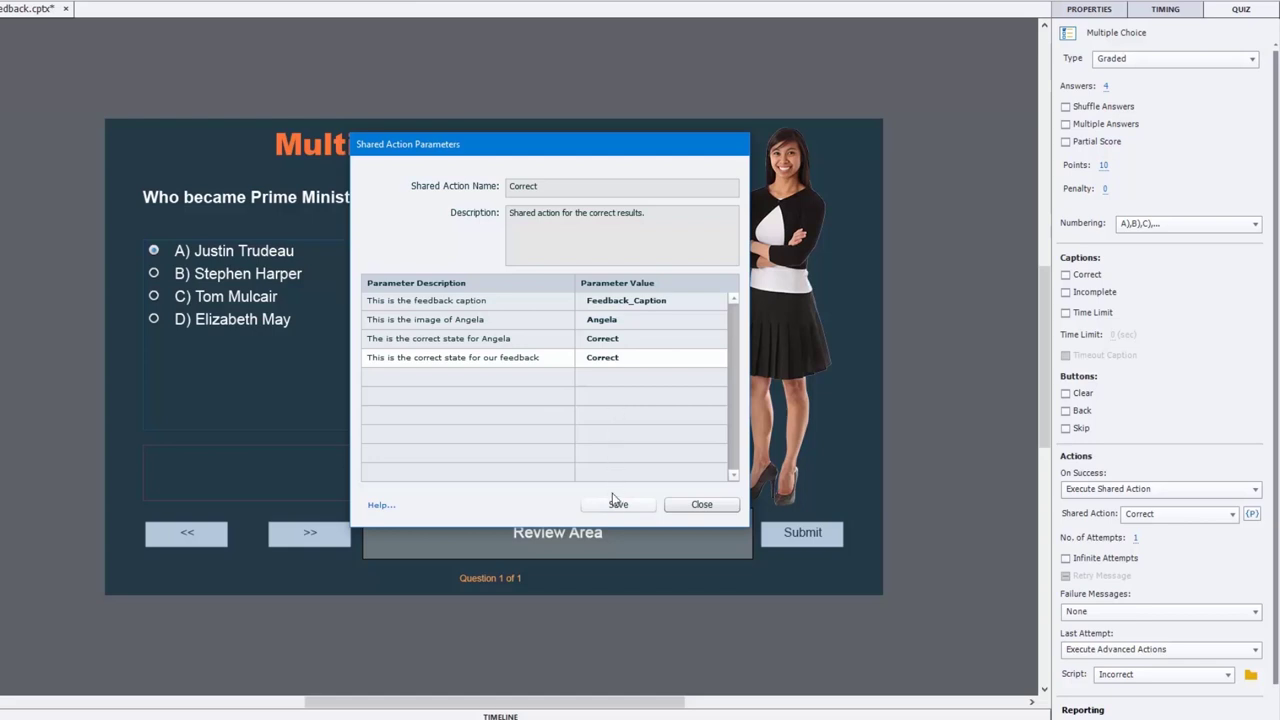
pyautogui.click(617, 505)
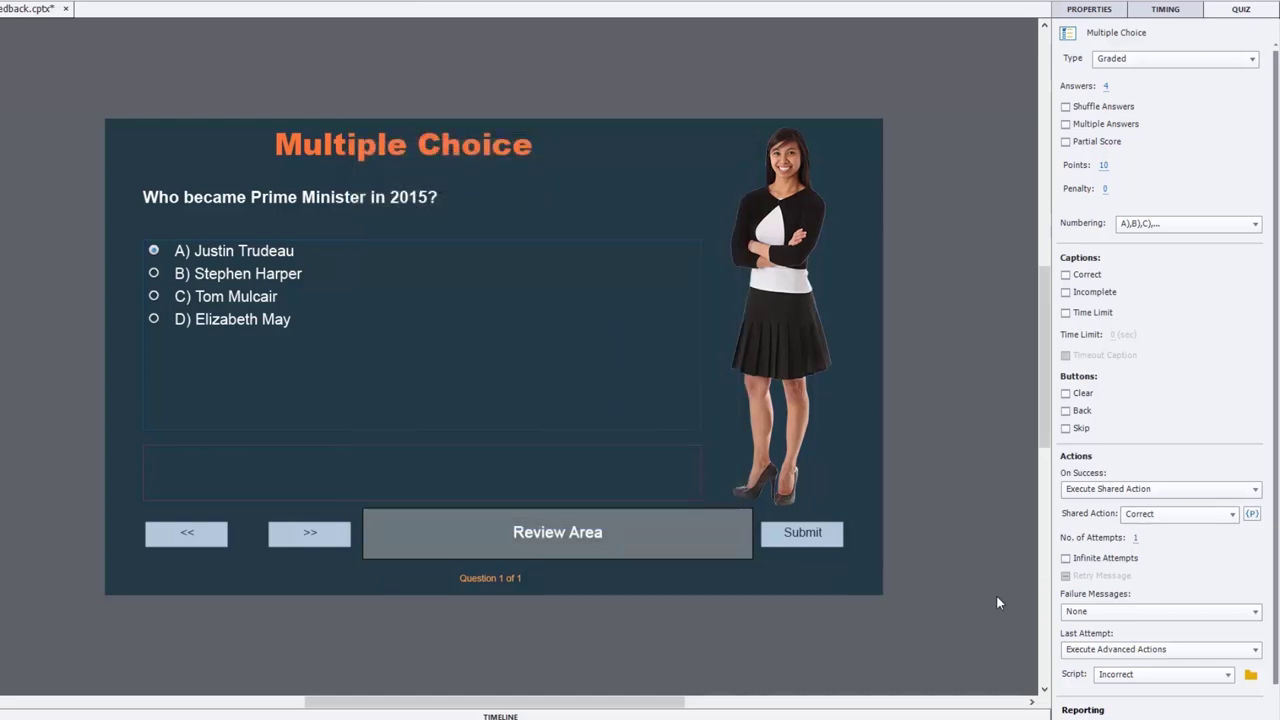
# Start saving the Incorrect action as a shared action described 'This is the shared action for incorrect.'
pyautogui.click(1251, 676)
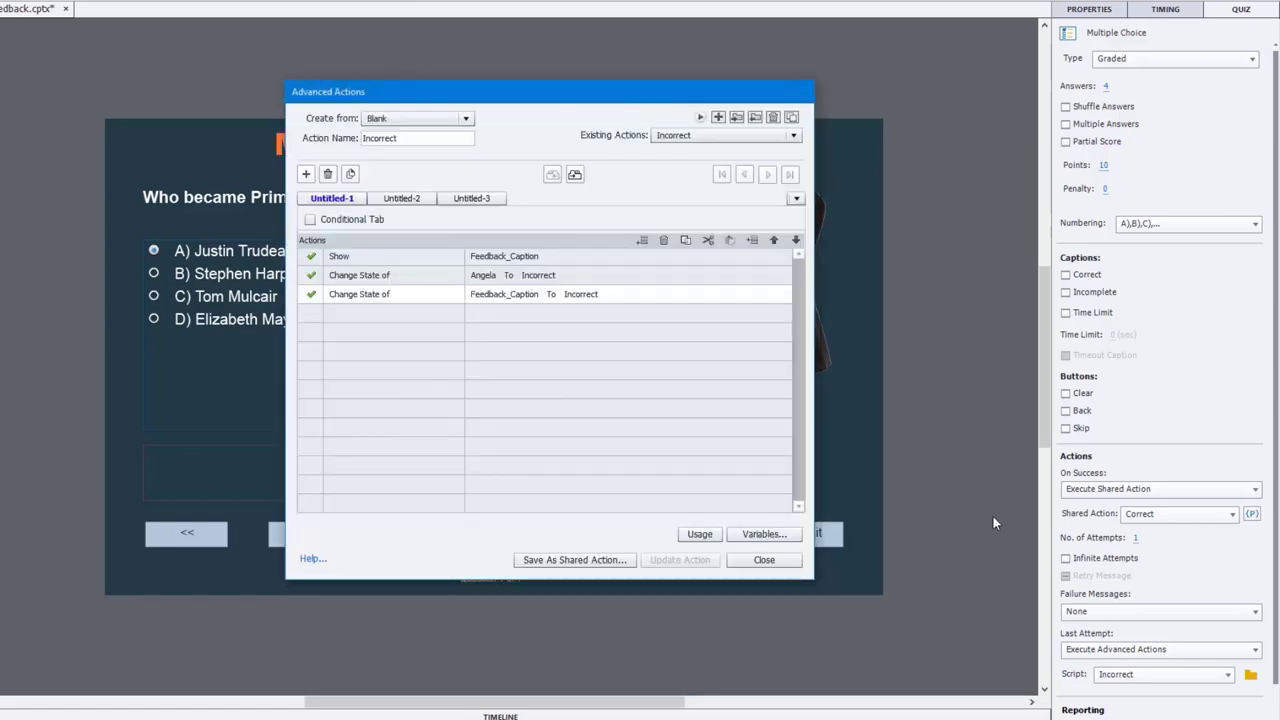
pyautogui.click(557, 561)
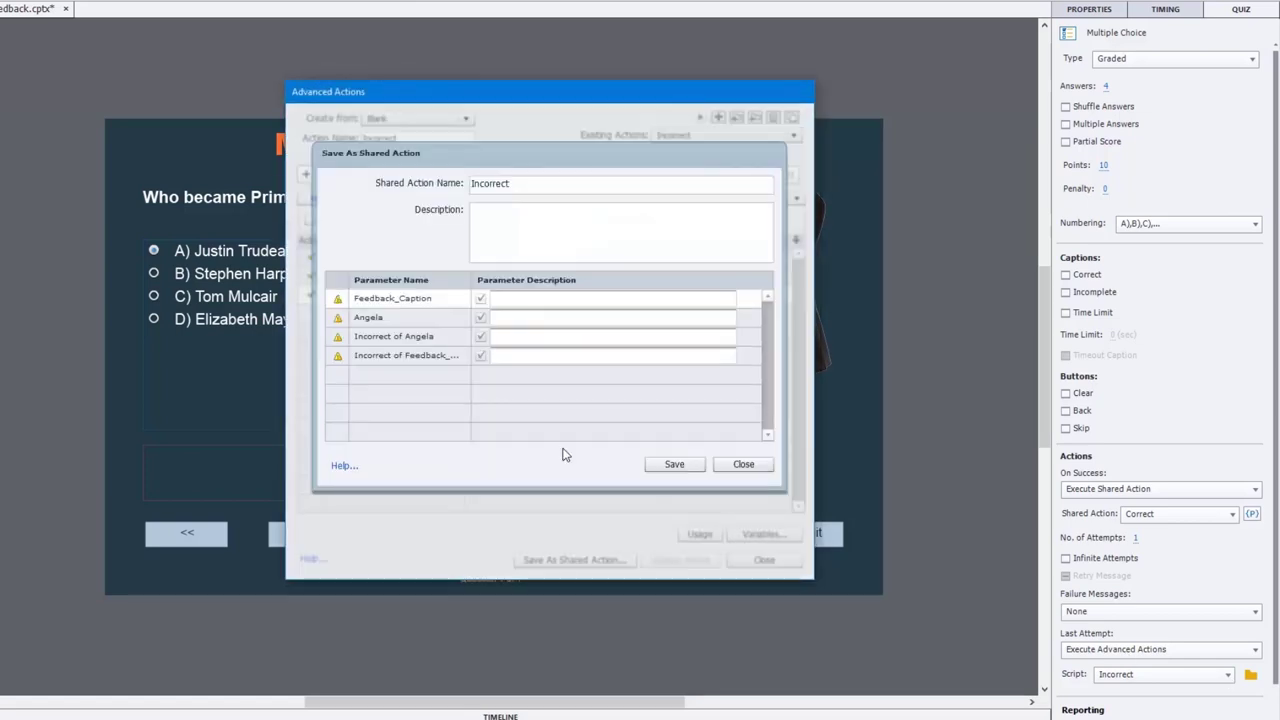
pyautogui.click(511, 226)
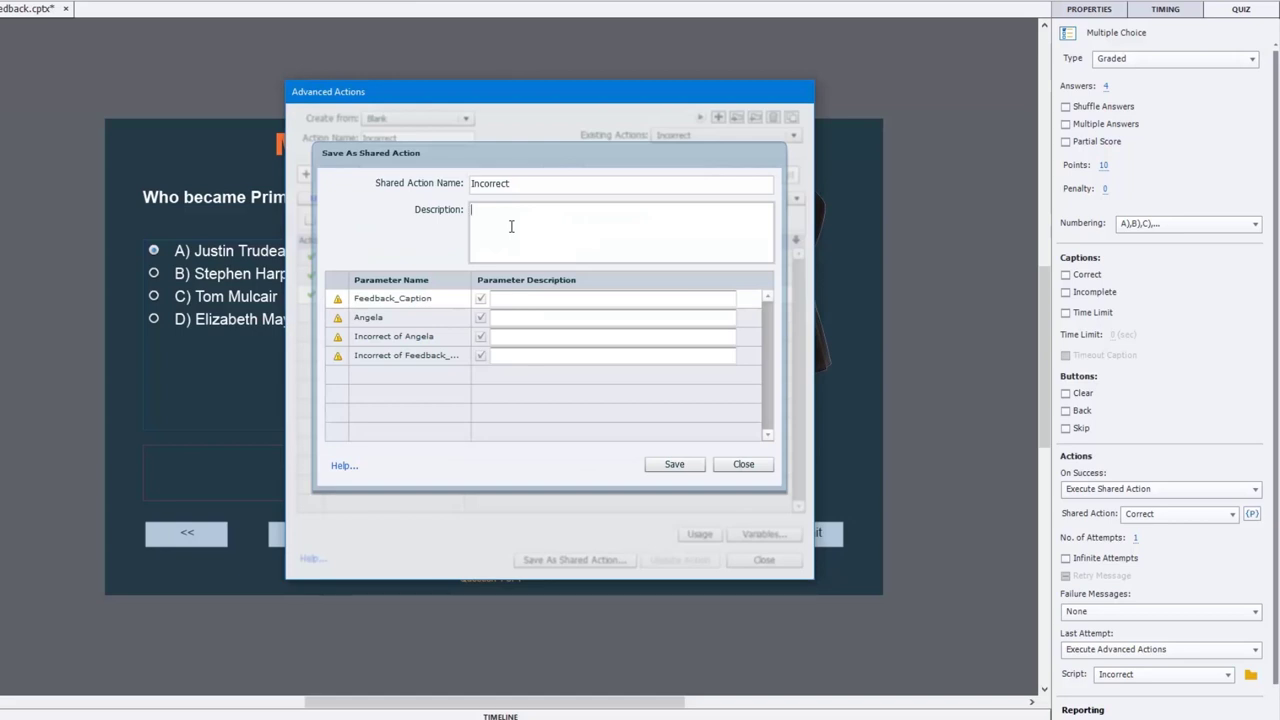
pyautogui.write('This is the shared action for incorrect.')
# Describe the parameters as feedback caption, image of Angela, and the two incorrect states, then save
pyautogui.click(512, 298)
pyautogui.write('feedback cpa')
pyautogui.press('BackSpace')
pyautogui.press('BackSpace')
pyautogui.write('aption')
pyautogui.press('Tab')
pyautogui.write('image of Angela')
pyautogui.press('Tab')
pyautogui.write('Incorrect state of ')
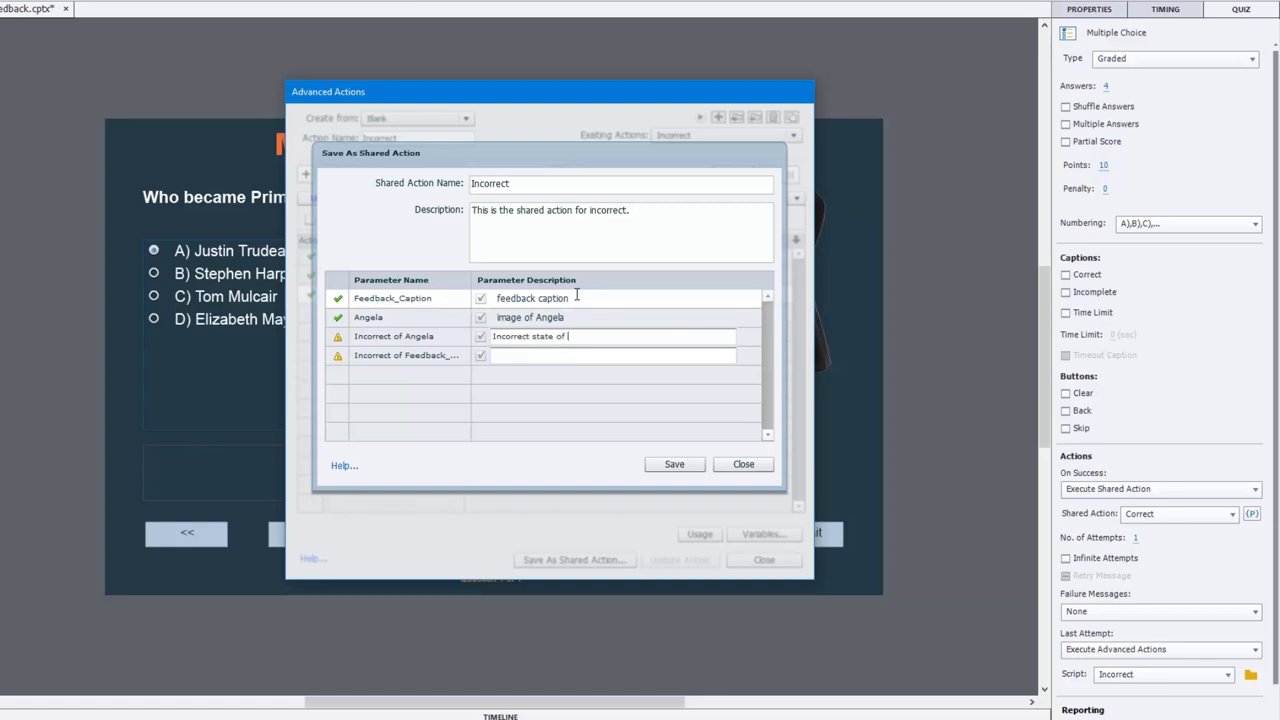
pyautogui.write('iamge')
pyautogui.click(590, 356)
pyautogui.write('incorrect state of feed')
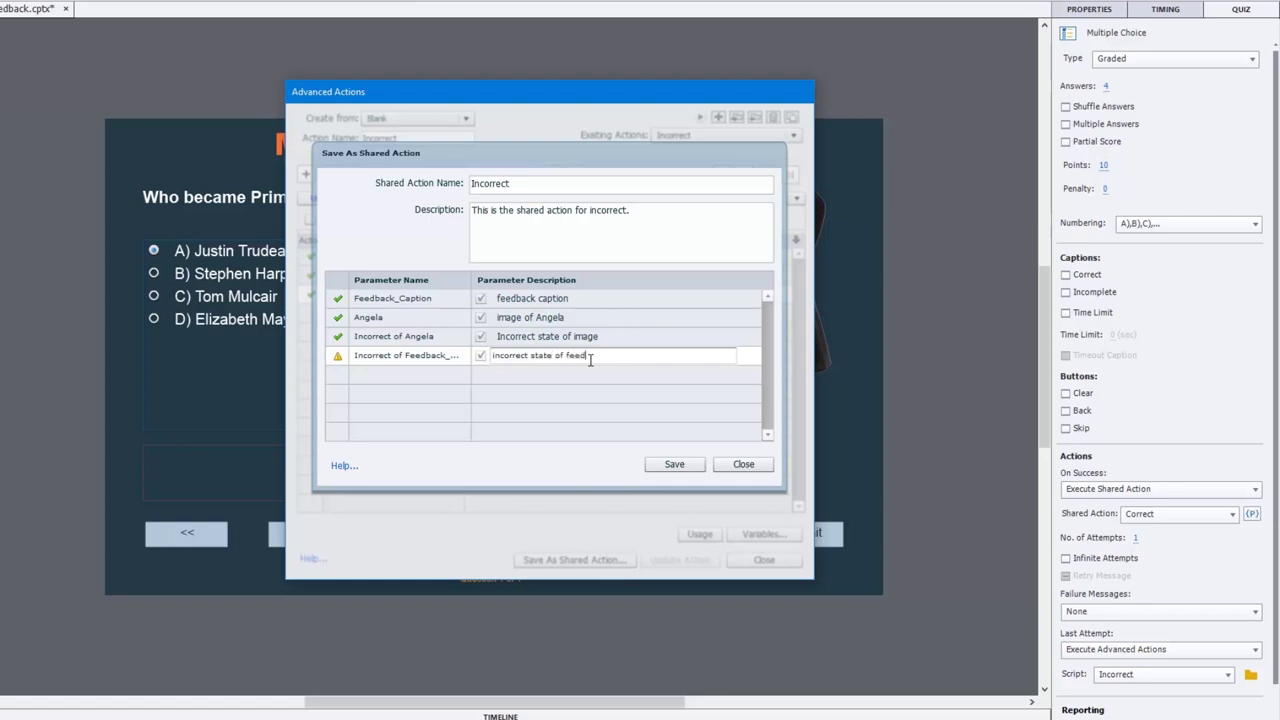
pyautogui.write('back')
pyautogui.click(672, 464)
pyautogui.click(597, 358)
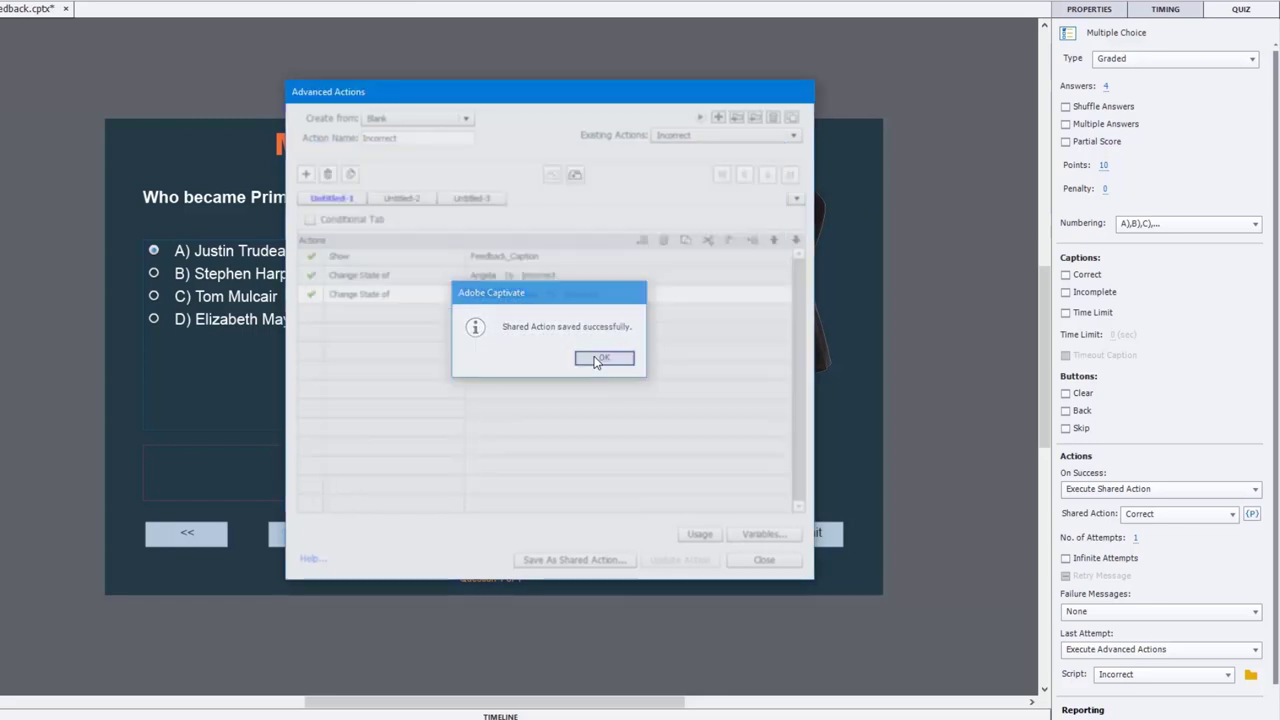
# Set the question's Last Attempt to execute the Incorrect shared action
pyautogui.click(781, 562)
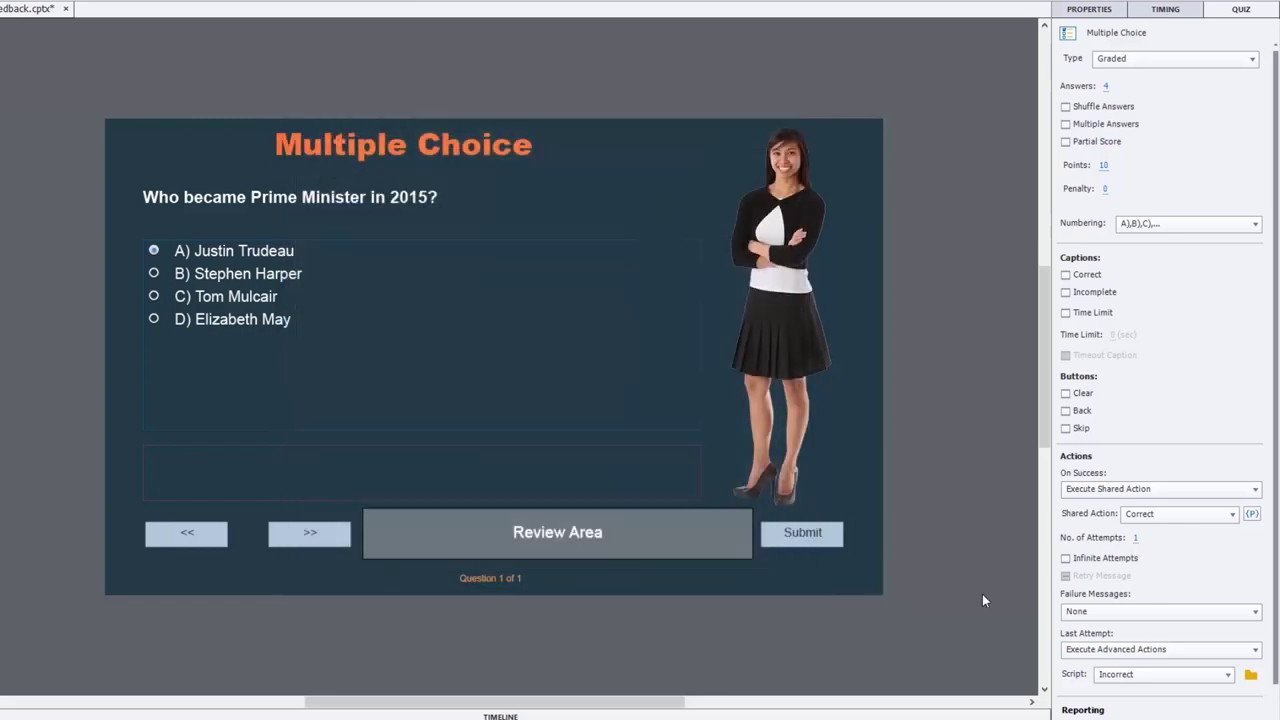
pyautogui.click(1136, 648)
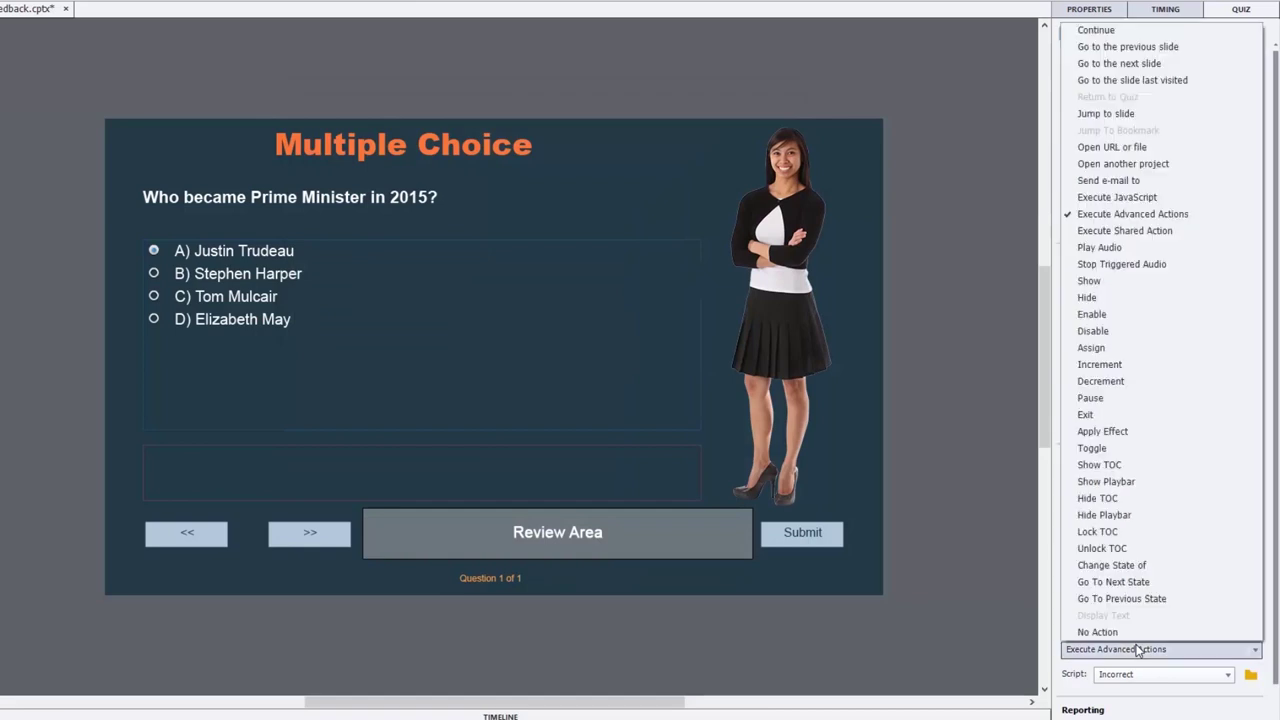
pyautogui.click(1150, 230)
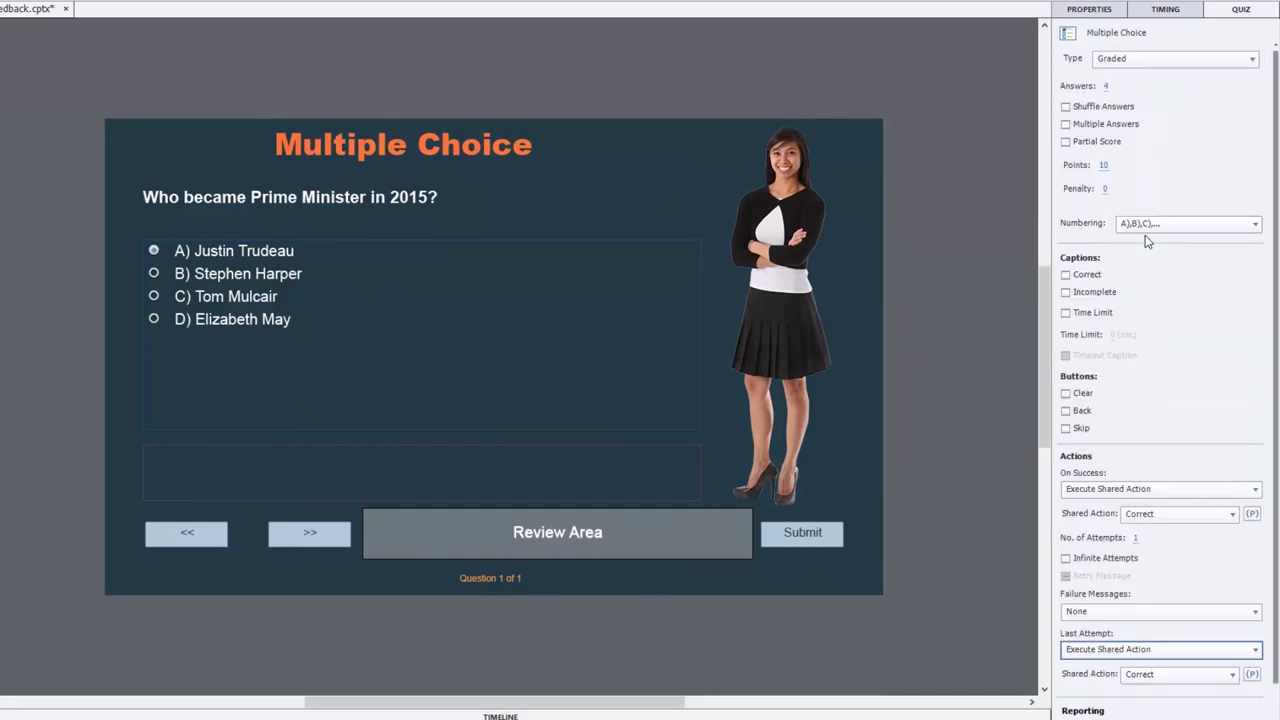
pyautogui.click(1178, 674)
pyautogui.click(1165, 707)
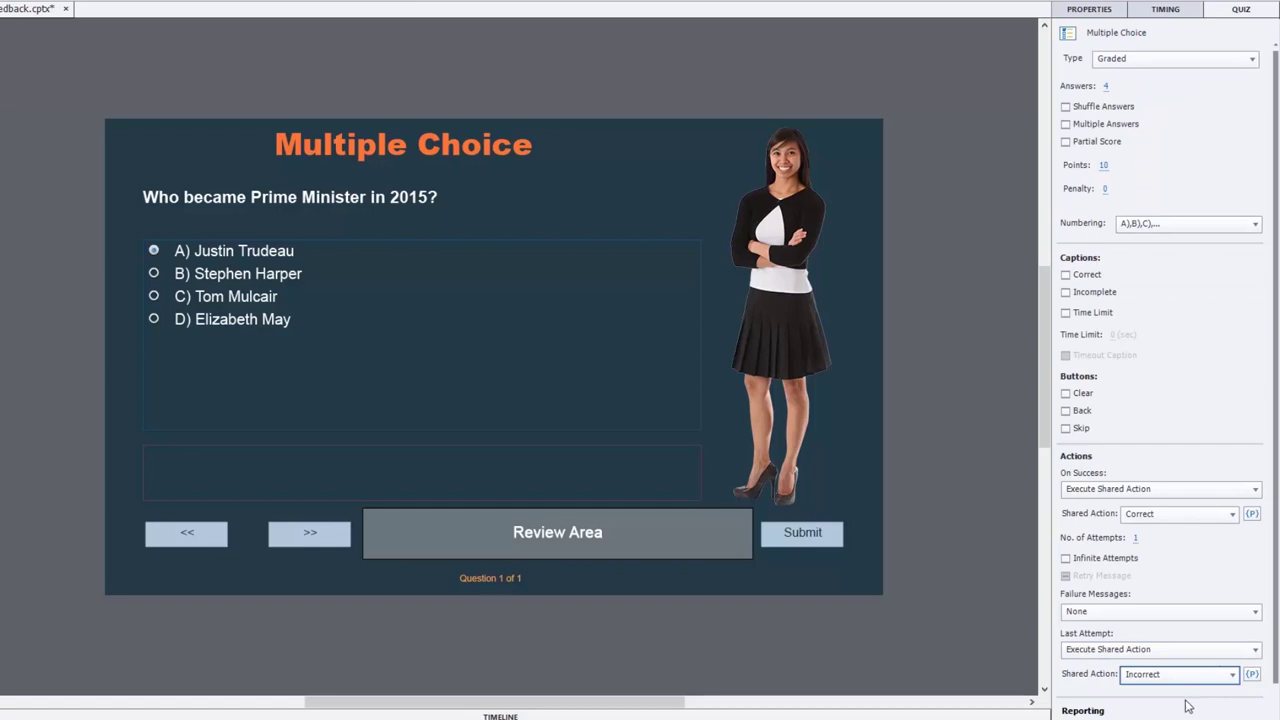
# Set the Incorrect parameters to Feedback_Caption, Angela, Incorrect and Incorrect, and save
pyautogui.click(1251, 675)
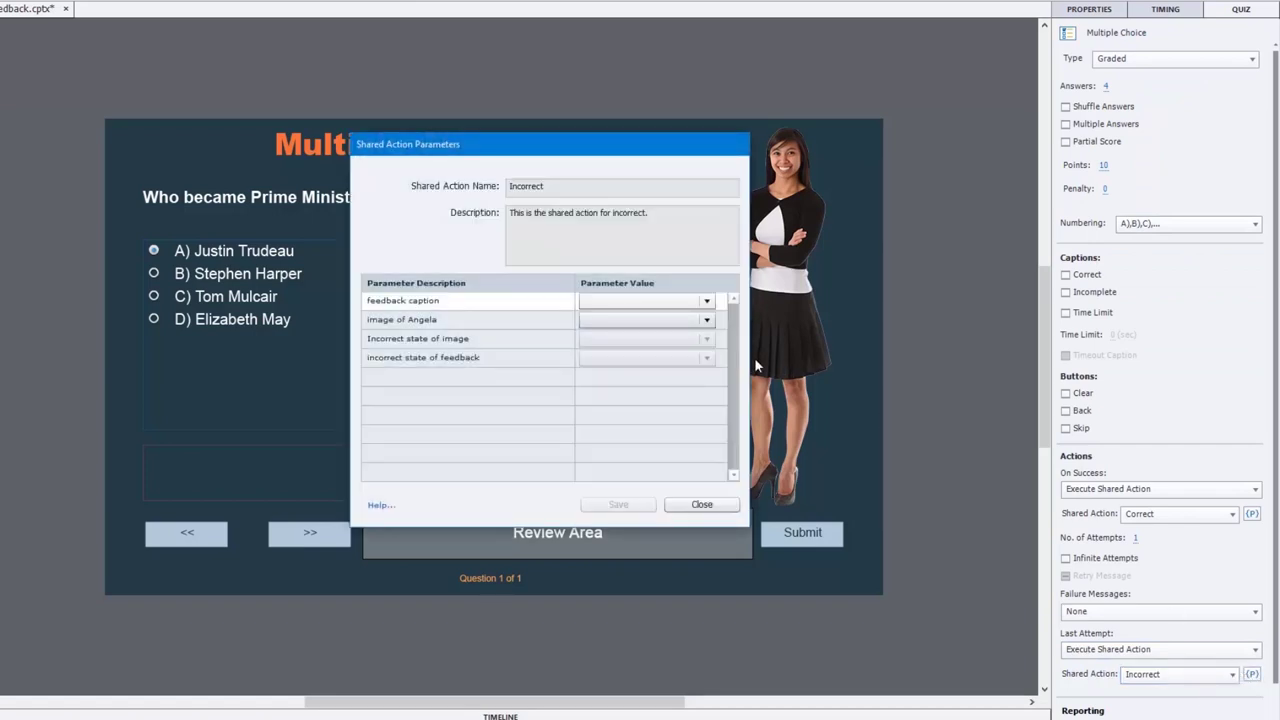
pyautogui.click(653, 301)
pyautogui.click(650, 333)
pyautogui.click(706, 320)
pyautogui.click(640, 338)
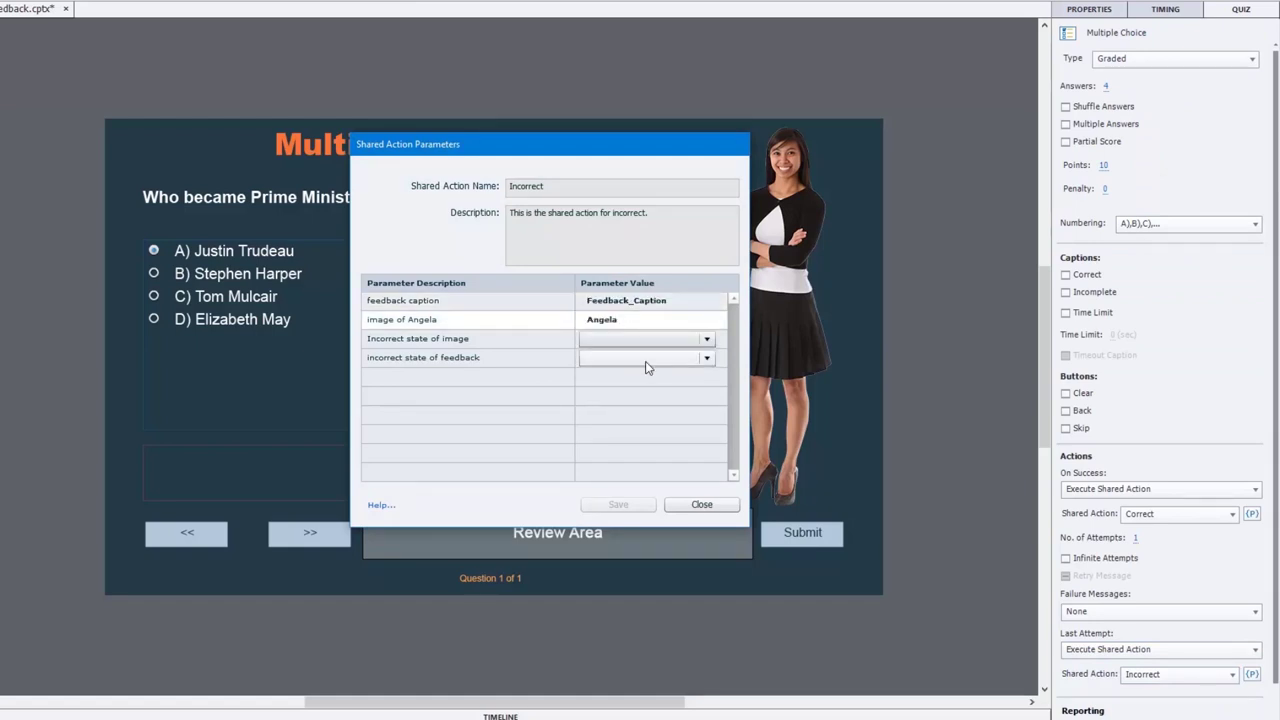
pyautogui.click(646, 340)
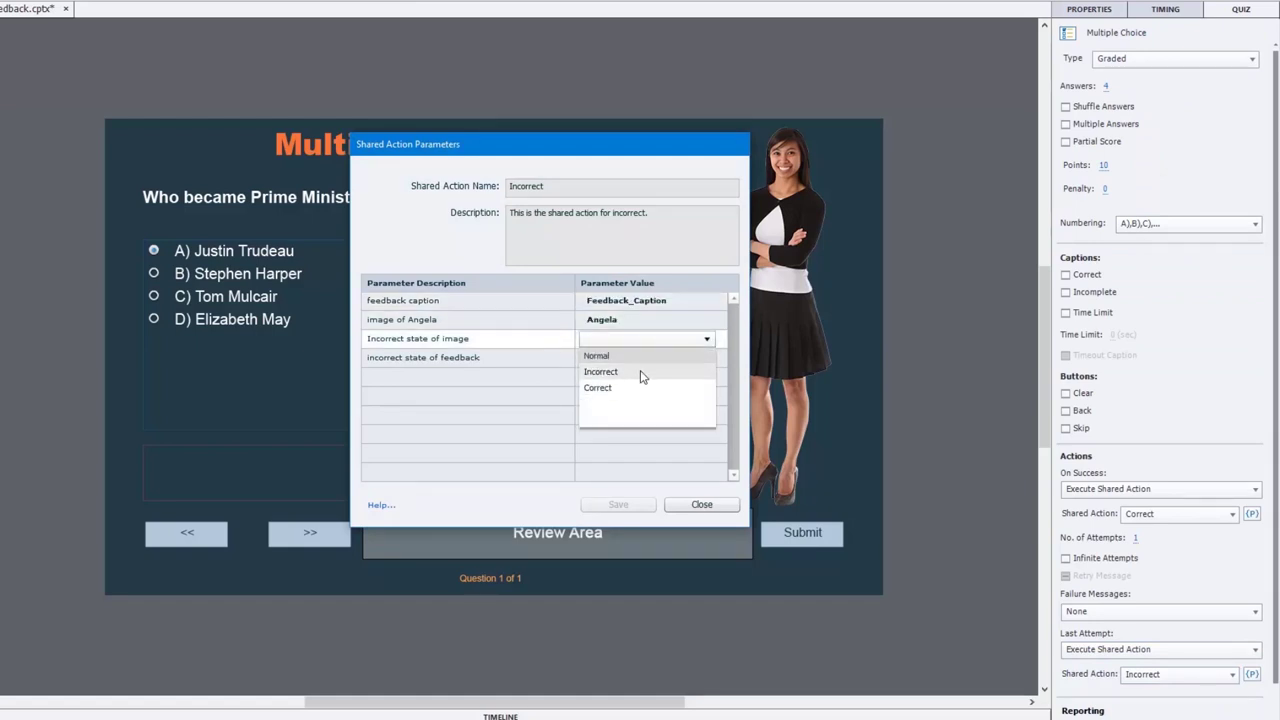
pyautogui.click(640, 372)
pyautogui.click(640, 357)
pyautogui.click(640, 392)
pyautogui.click(623, 503)
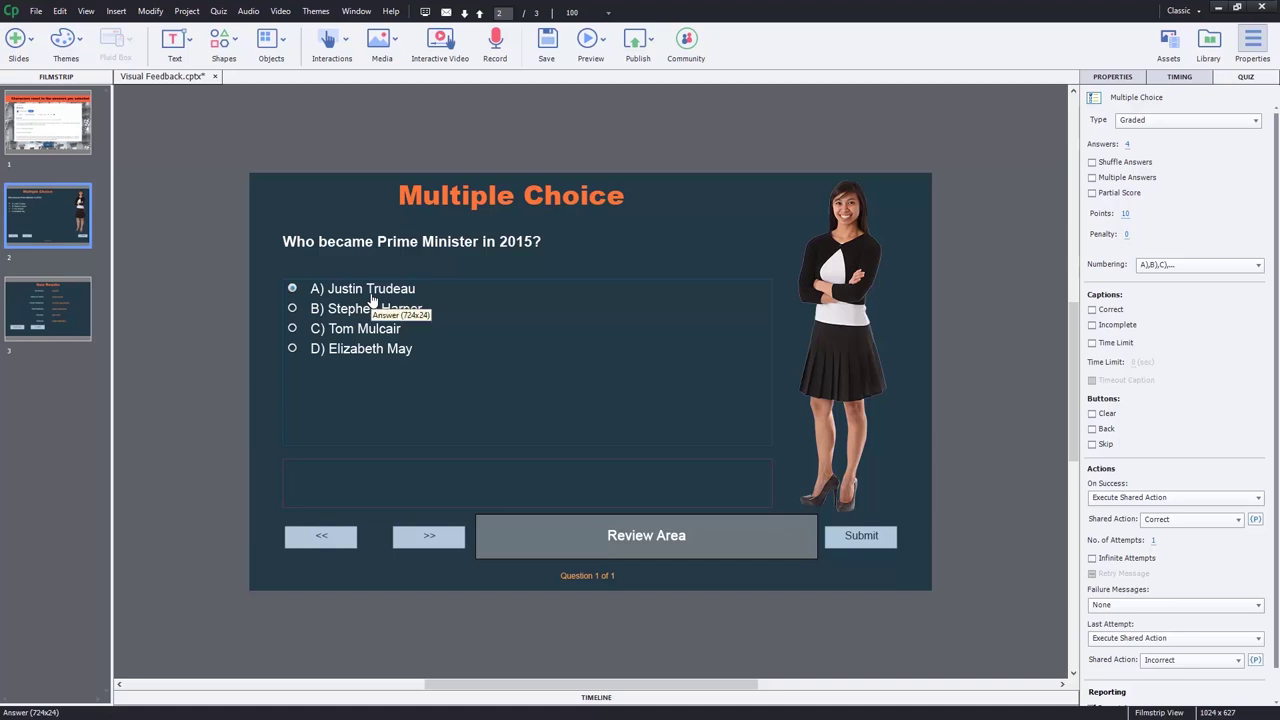
# Duplicate slide 2 from the Filmstrip menu, then make two more copies with Ctrl+D
pyautogui.rightClick(50, 215)
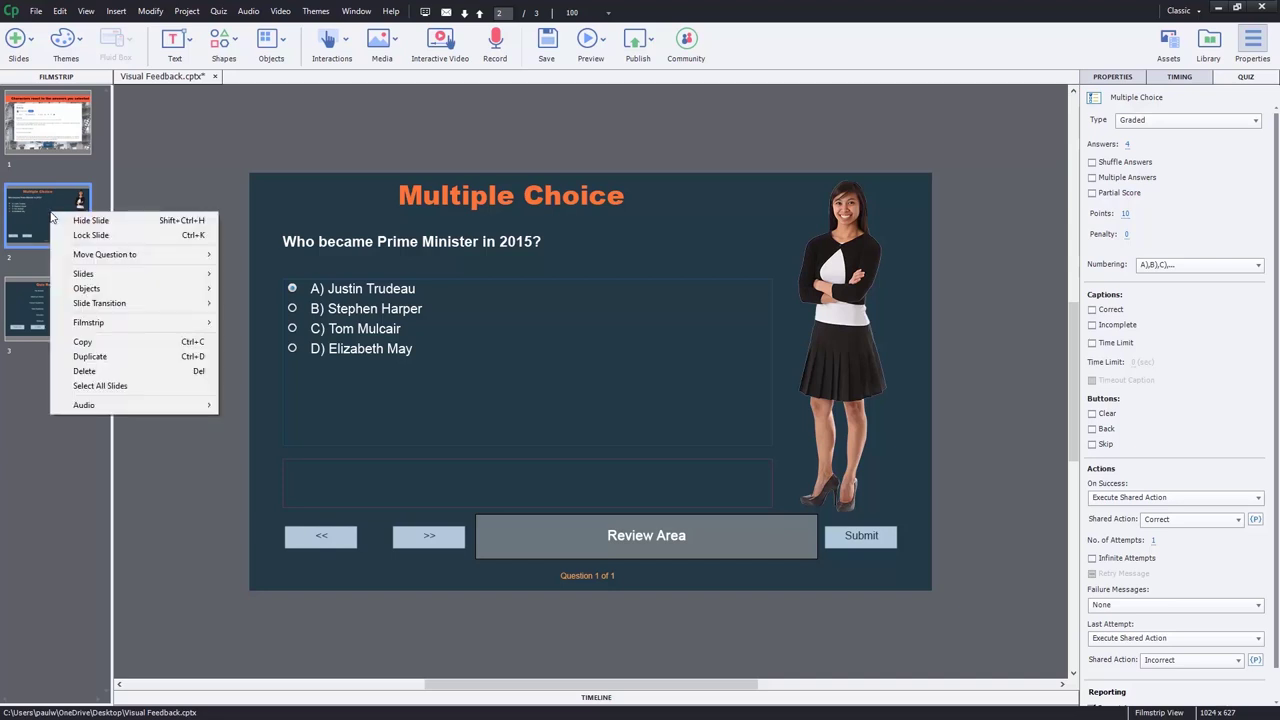
pyautogui.click(86, 362)
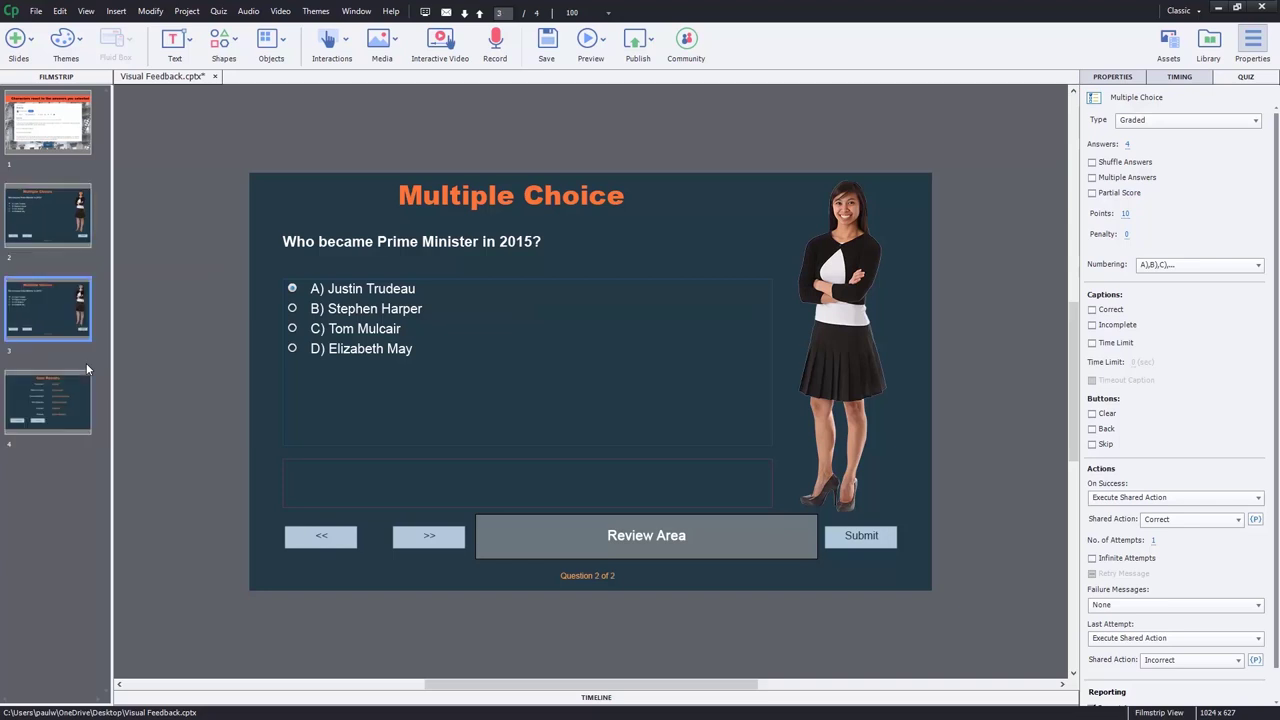
pyautogui.hotkey('ctrl', 'd')
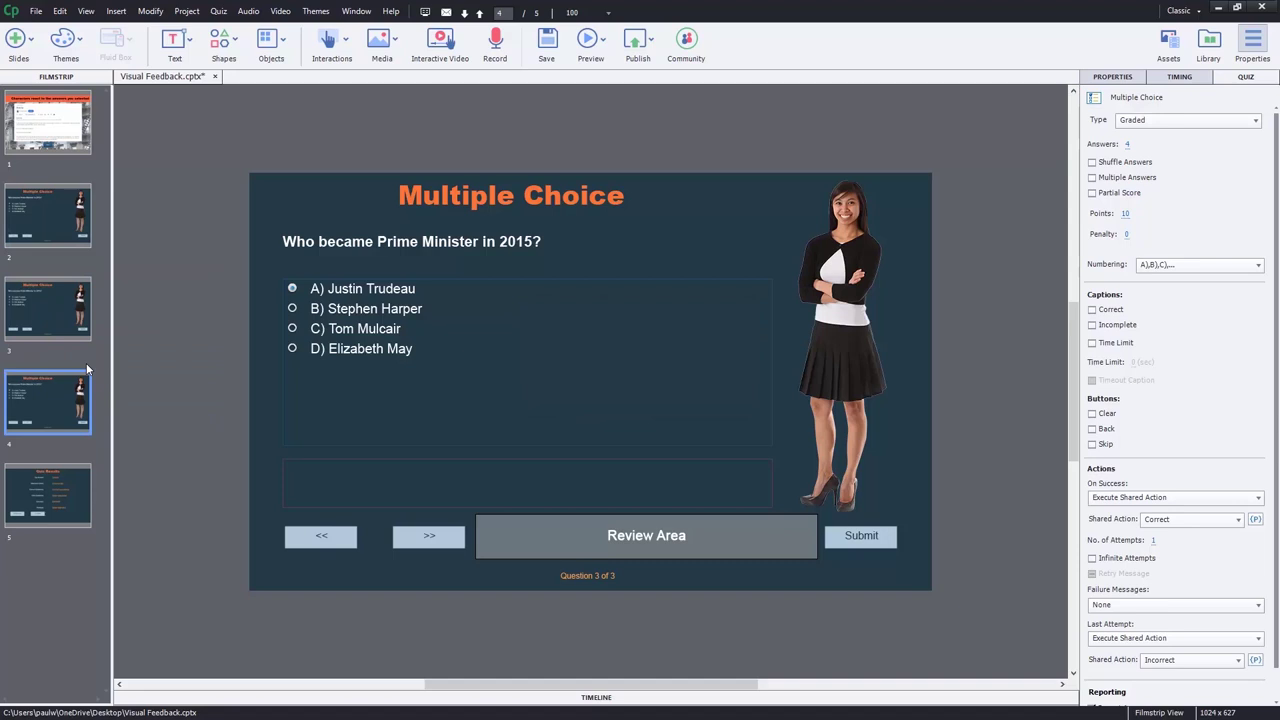
pyautogui.hotkey('ctrl', 'd')
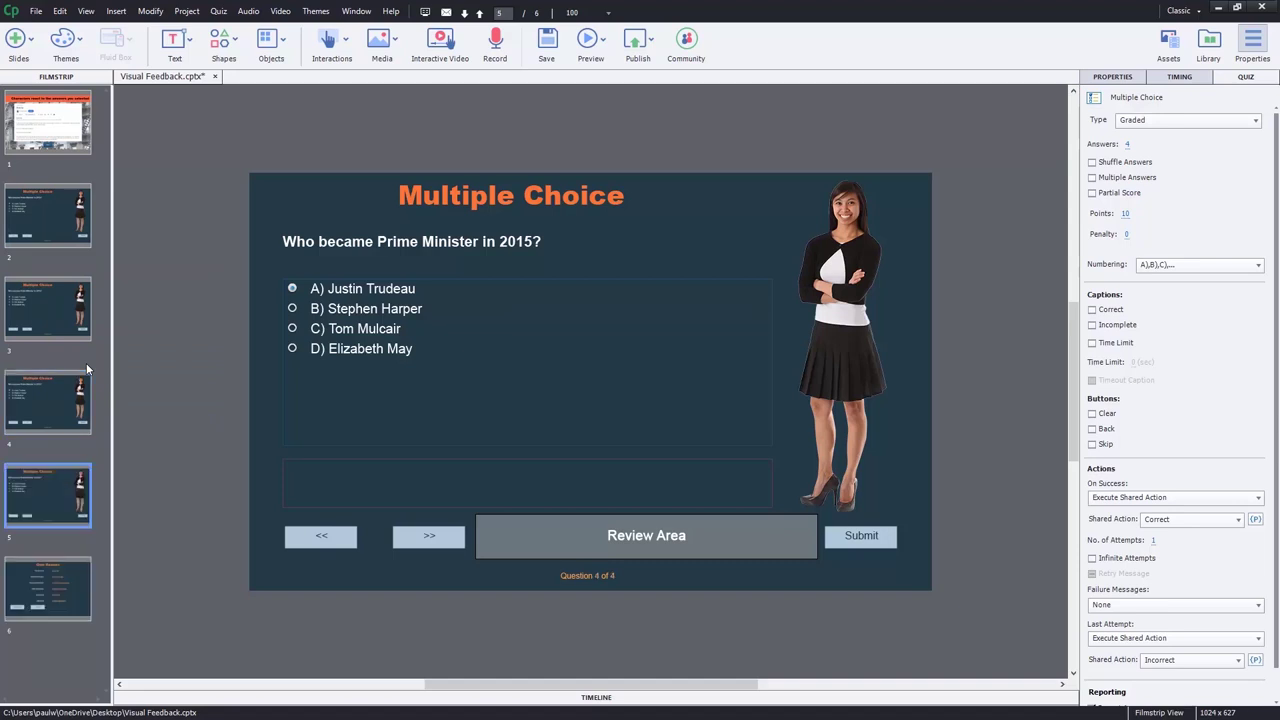
# On slide 3, change the question to 'What polital part does Trudeau lead?'
pyautogui.click(54, 320)
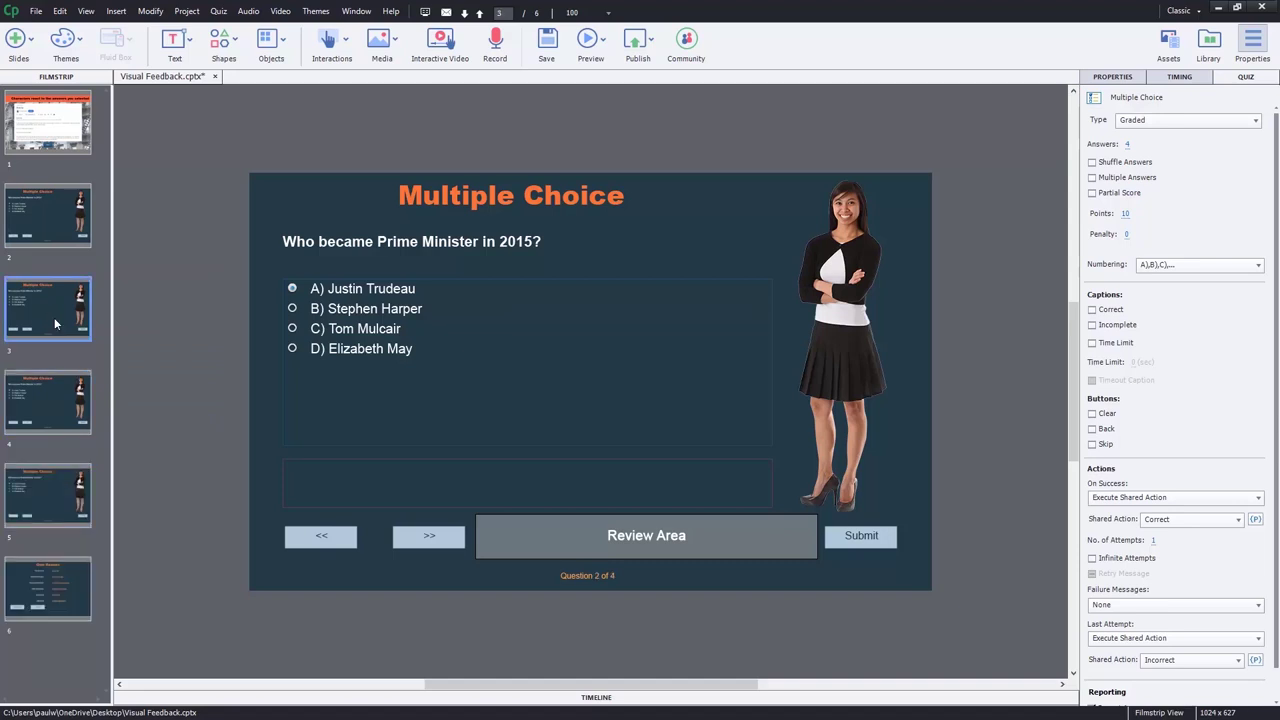
pyautogui.doubleClick(527, 245)
pyautogui.moveTo(540, 243); pyautogui.dragTo(267, 228)
pyautogui.write('What polital part does Trudeau')
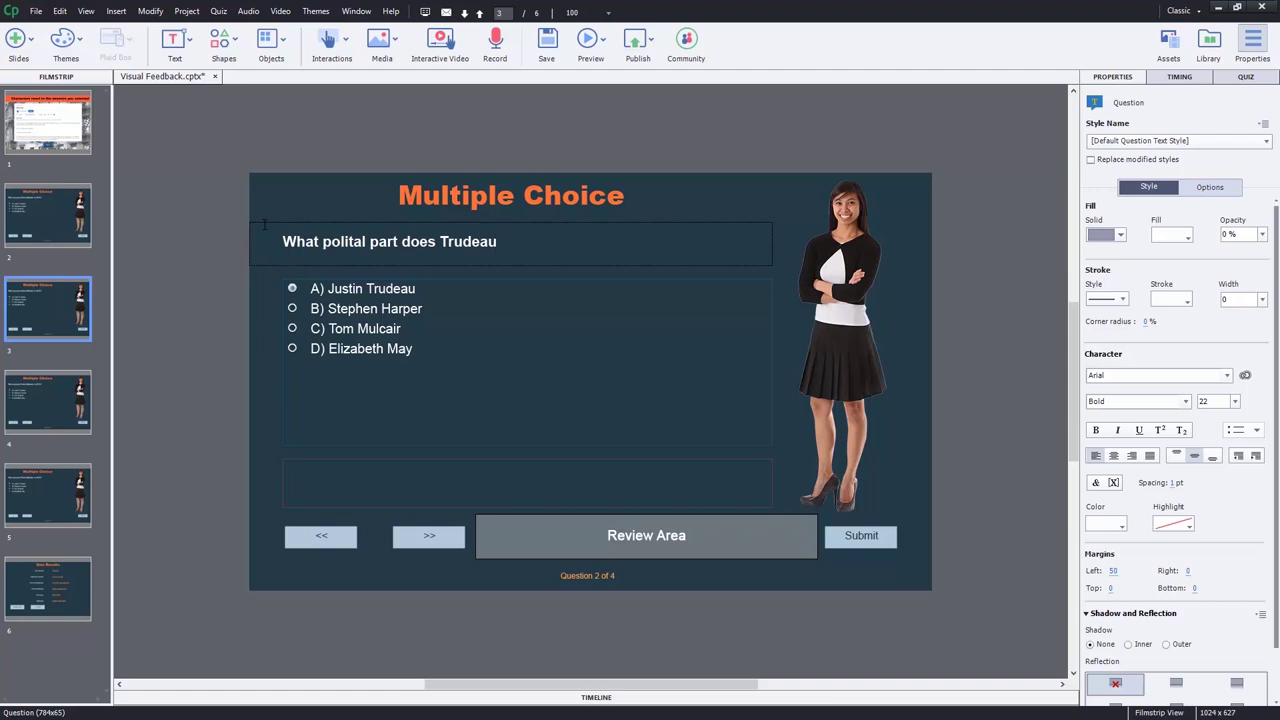
pyautogui.write(' lead?')
# Replace answers A–C with Liberal, Conservative and NDP, and select answer D's text
pyautogui.click(349, 288)
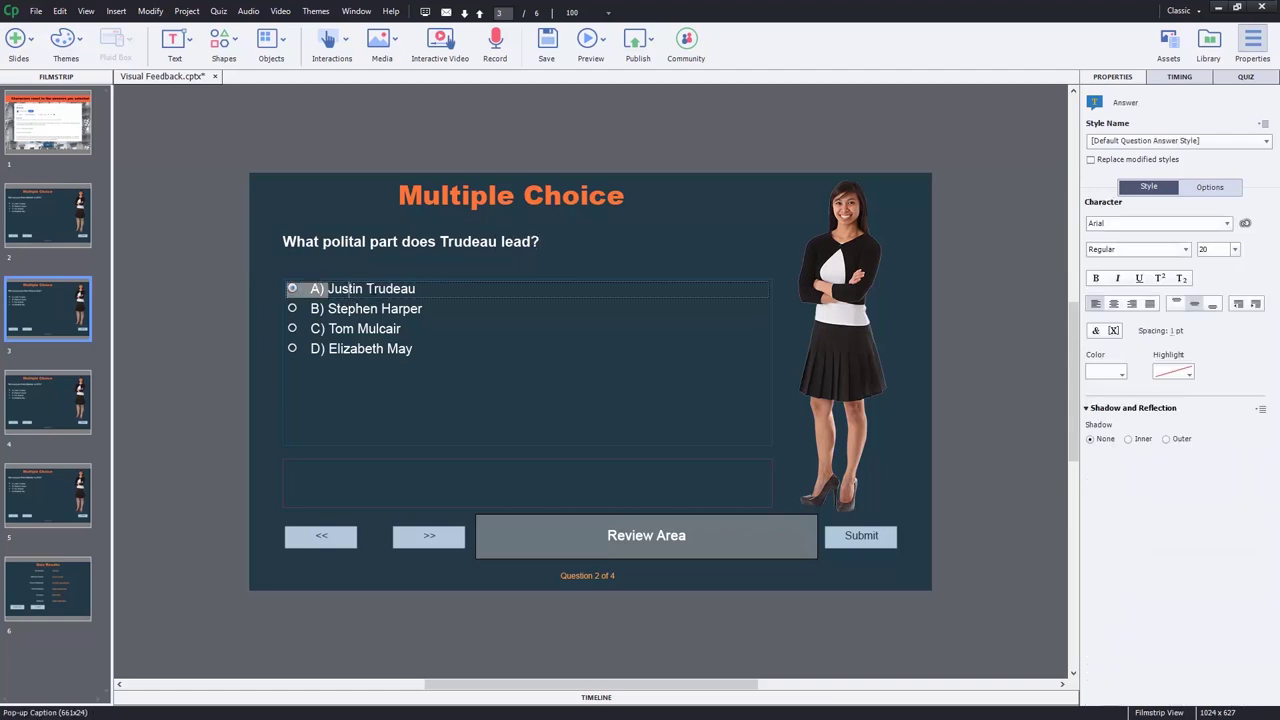
pyautogui.doubleClick(383, 288)
pyautogui.write('Liberal')
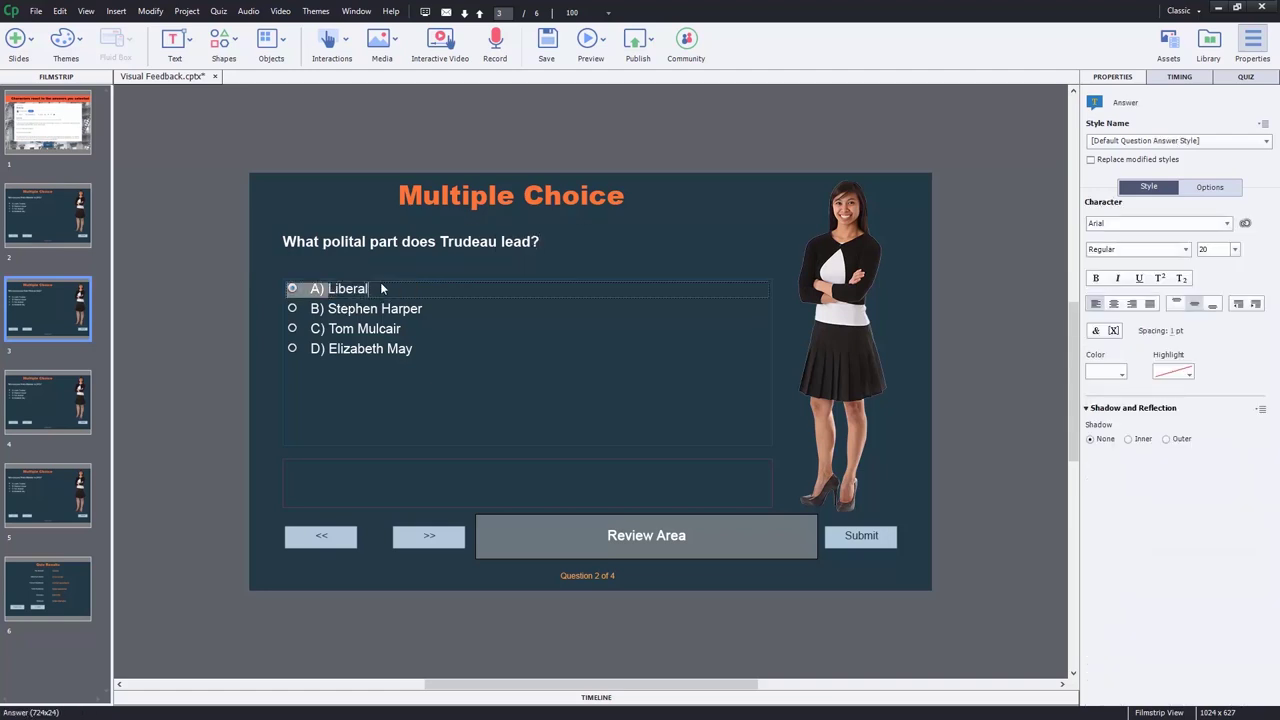
pyautogui.doubleClick(385, 308)
pyautogui.write('Conservative')
pyautogui.doubleClick(409, 328)
pyautogui.write('N')
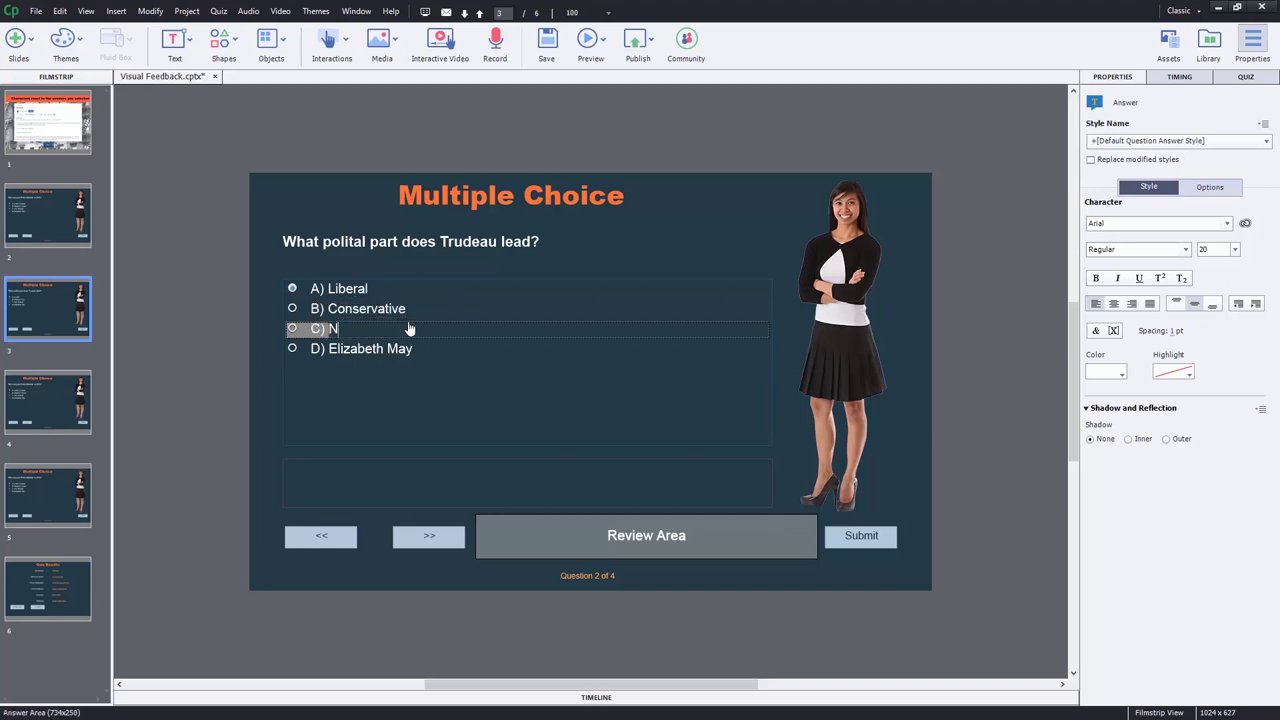
pyautogui.write('DP')
pyautogui.doubleClick(394, 348)
# Enter Green as answer D, then change slide 4's question to 'What is the capital city of Canada?'
pyautogui.write('Green')
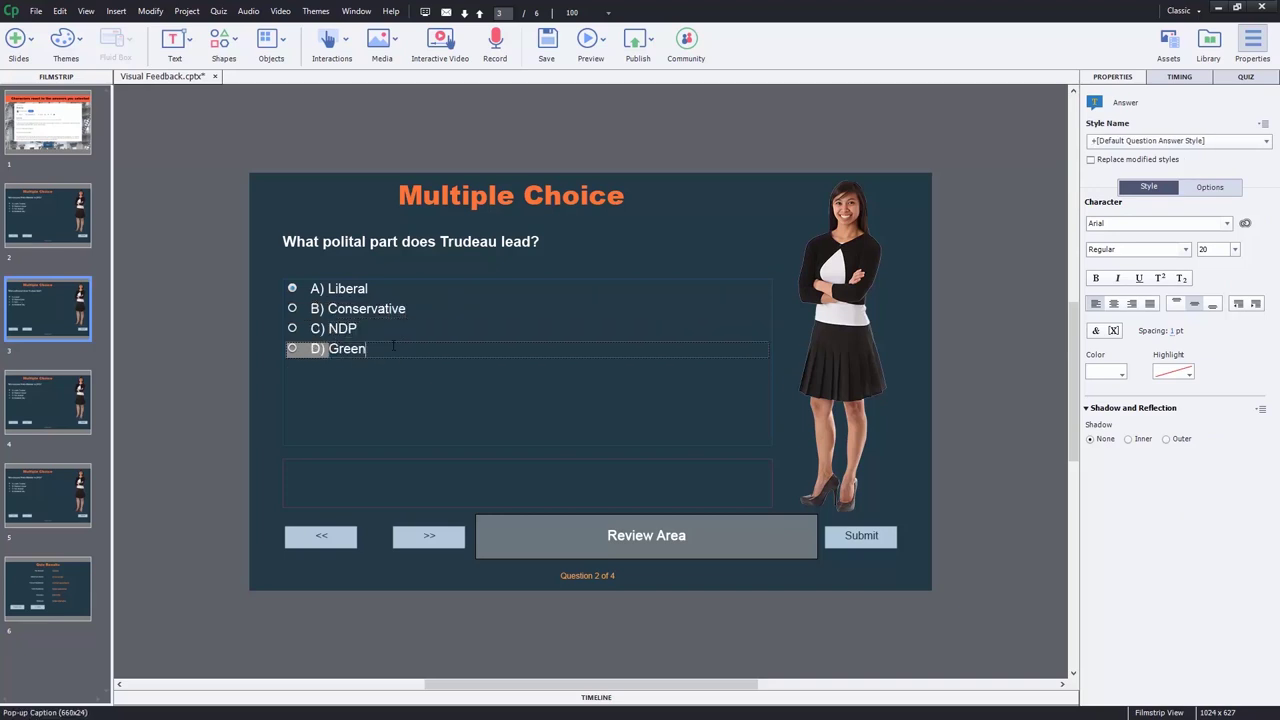
pyautogui.click(29, 413)
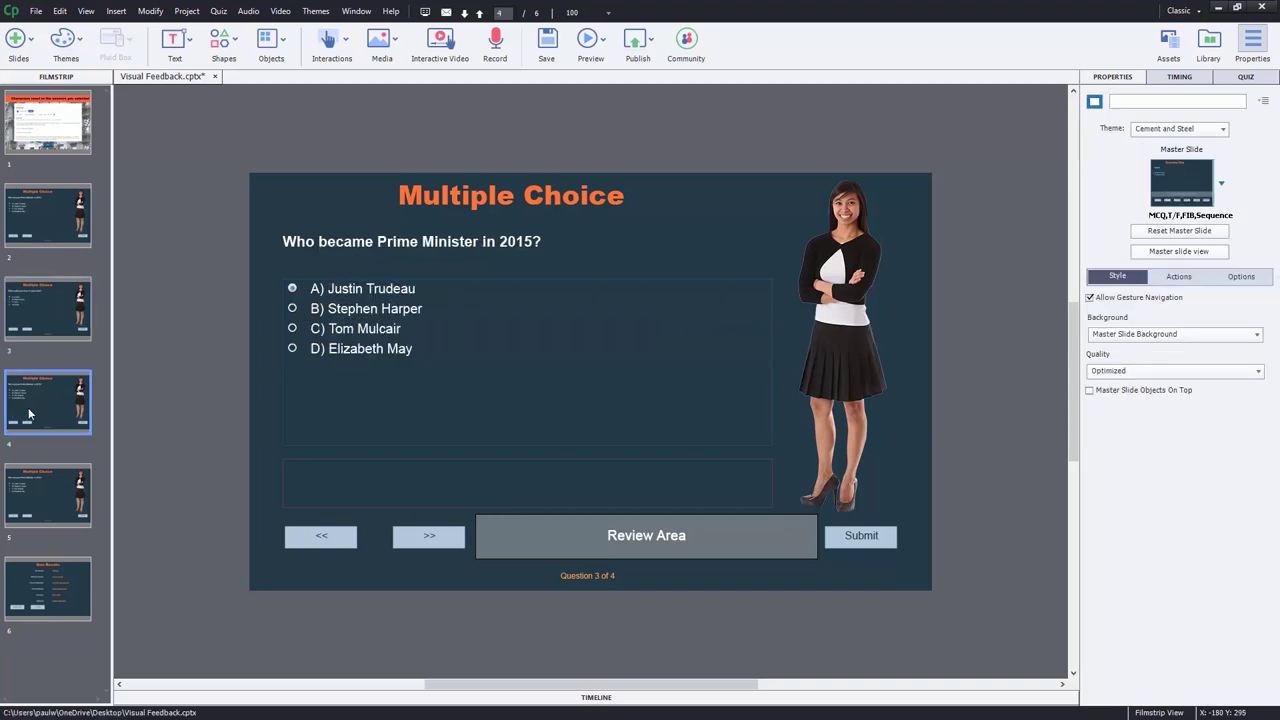
pyautogui.click(395, 243)
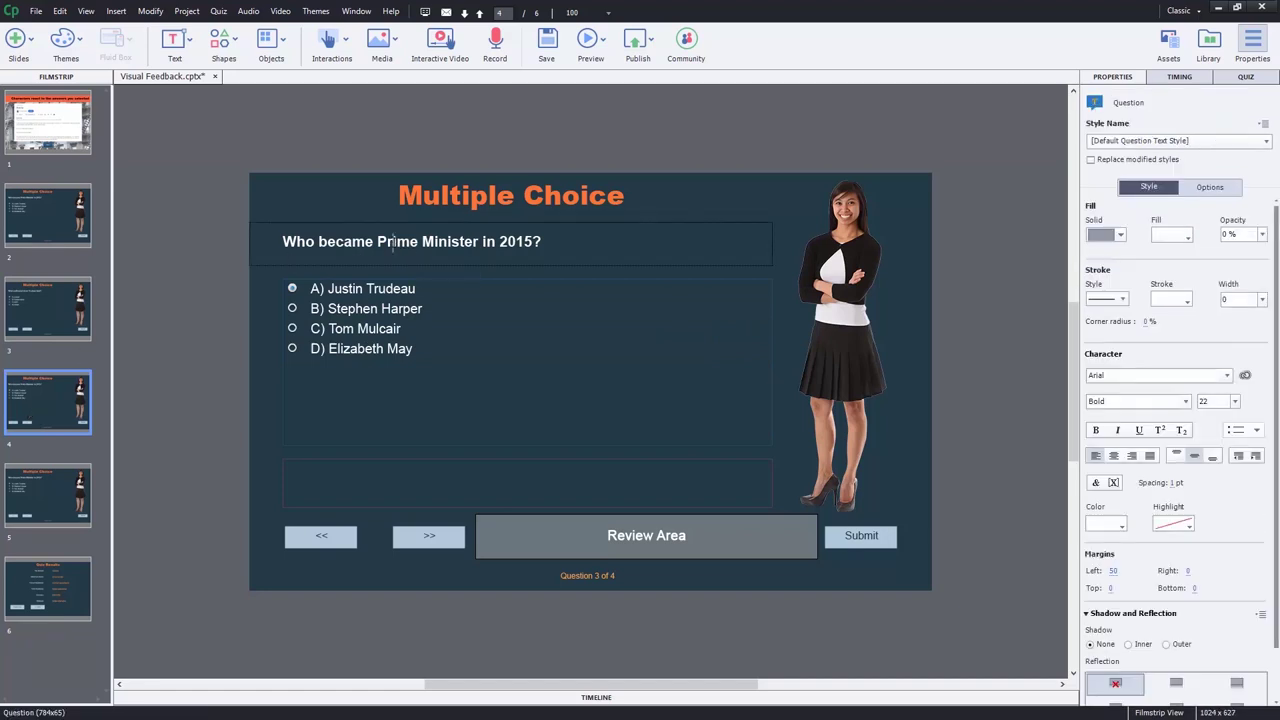
pyautogui.doubleClick(394, 241)
pyautogui.write('What')
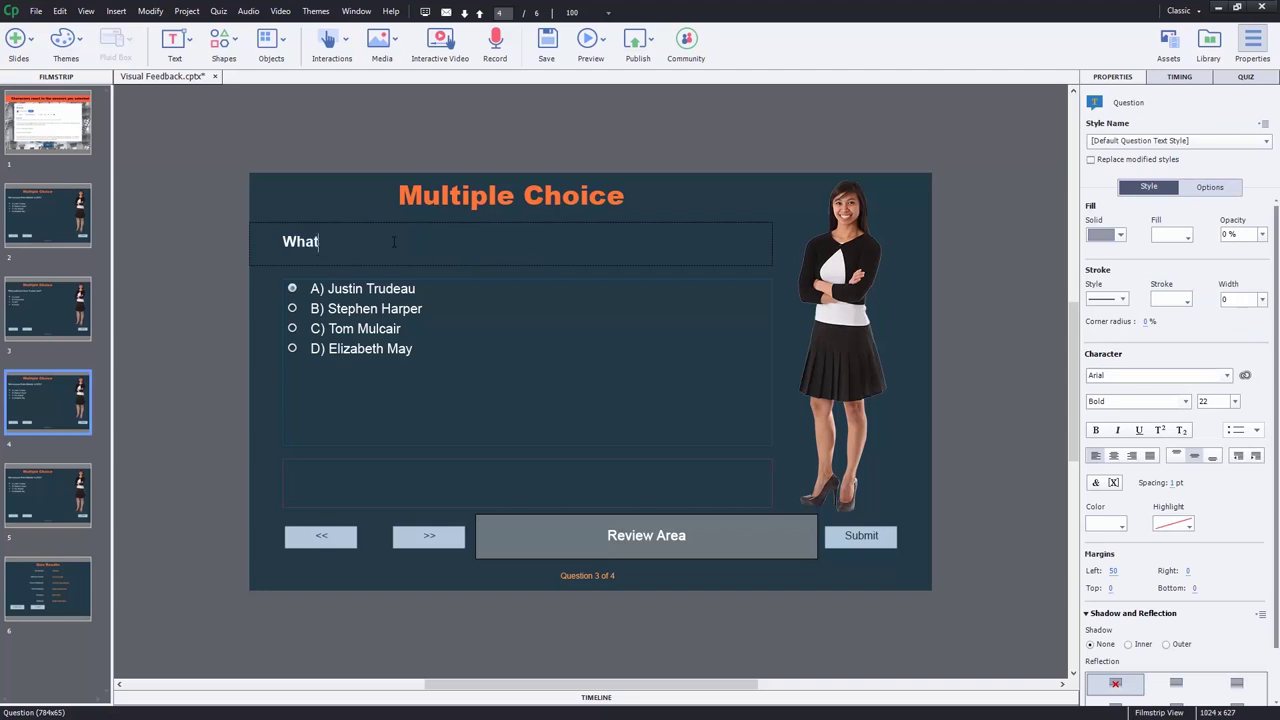
pyautogui.write(' is the capital city of Canada?')
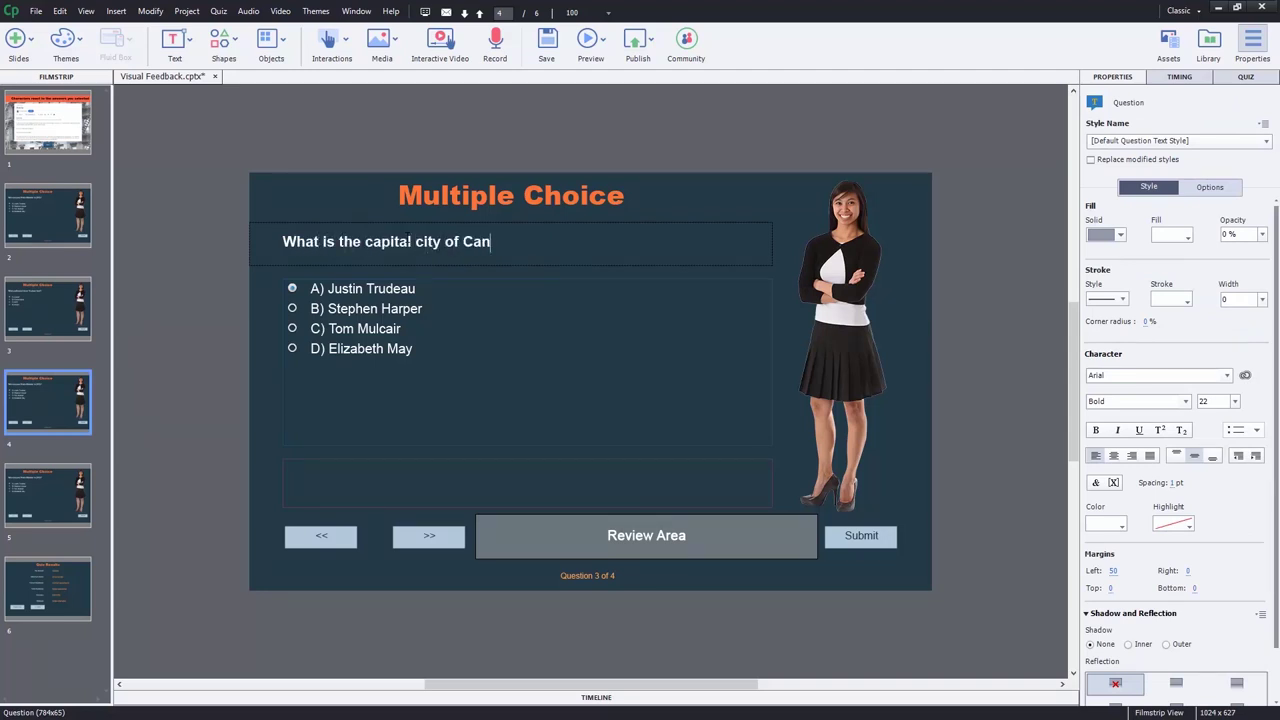
# Set slide 4's answers to Ottawa, Toronto, Vancouver and Montreal
pyautogui.click(360, 290)
pyautogui.doubleClick(363, 289)
pyautogui.write('Ottawa')
pyautogui.doubleClick(372, 309)
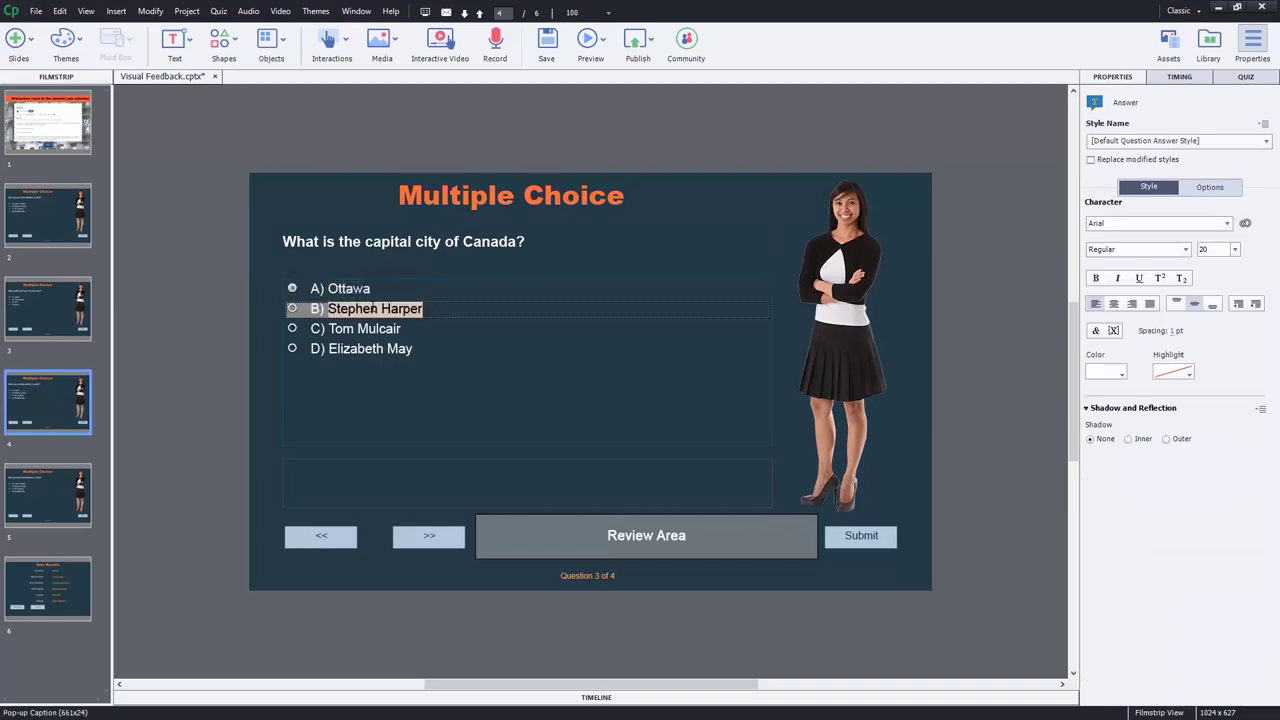
pyautogui.write('Toronto')
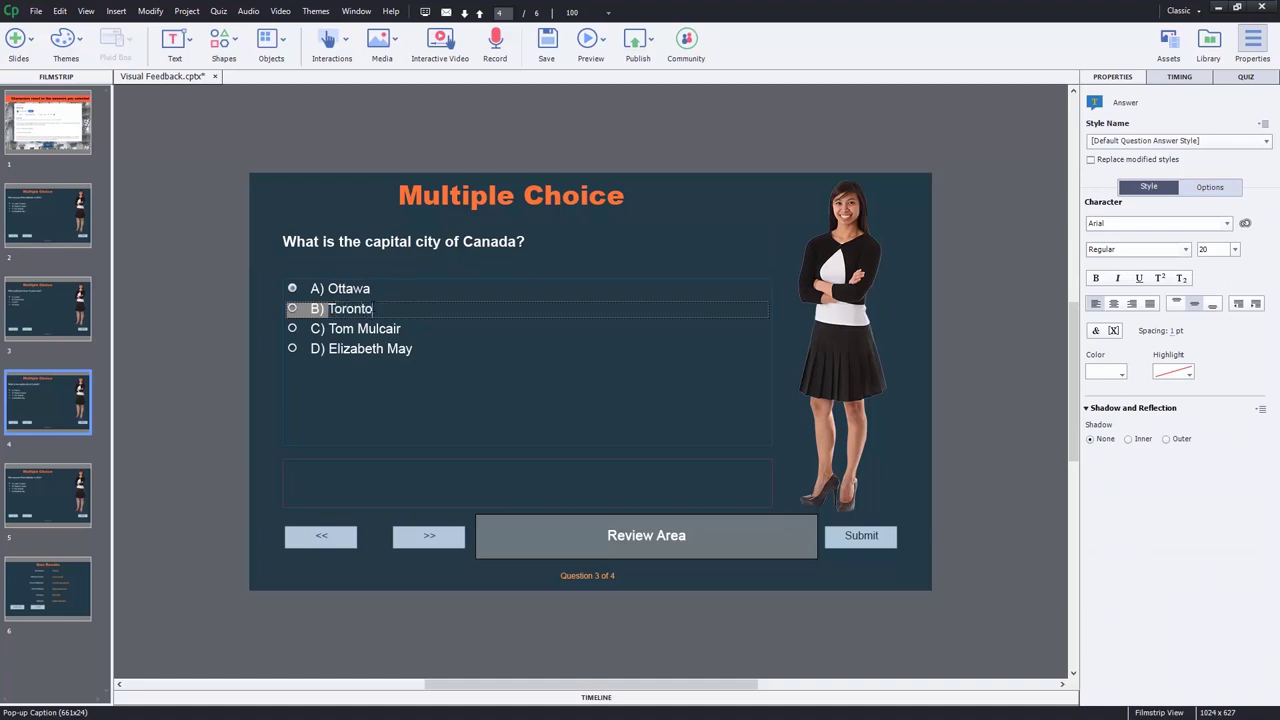
pyautogui.doubleClick(362, 328)
pyautogui.write('Vancouver')
pyautogui.doubleClick(378, 348)
pyautogui.write('Montre')
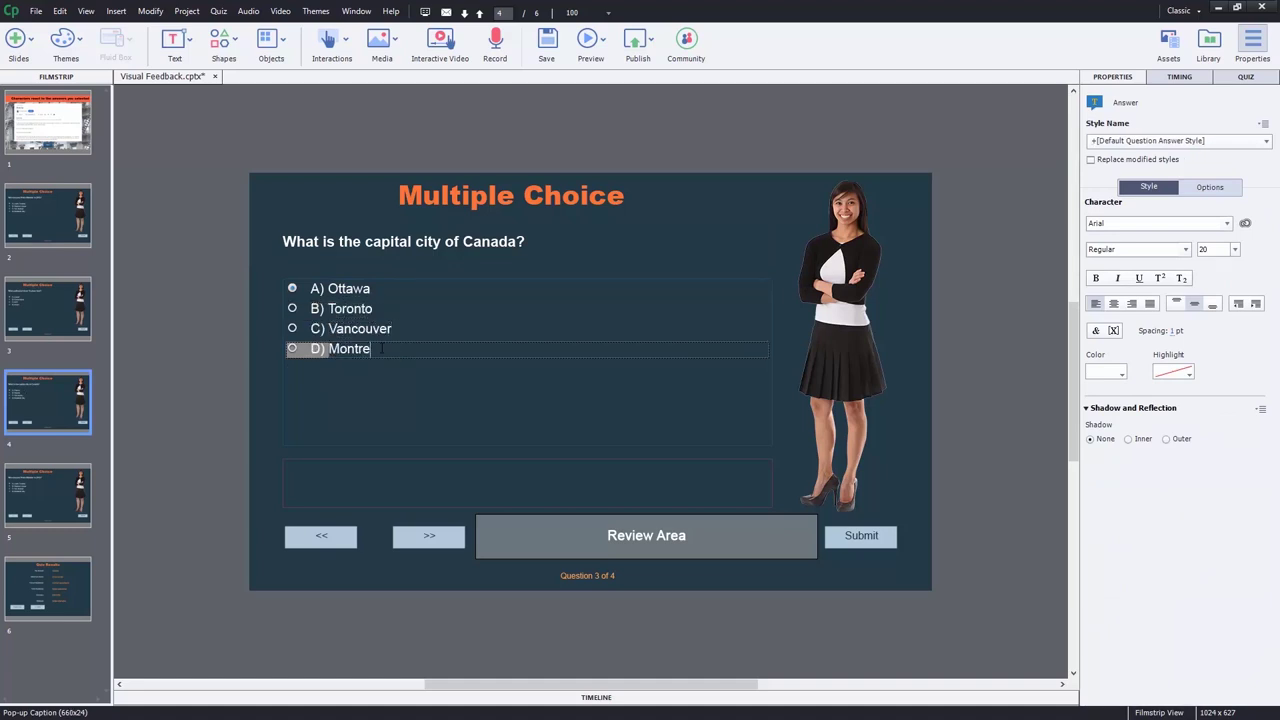
pyautogui.write('al')
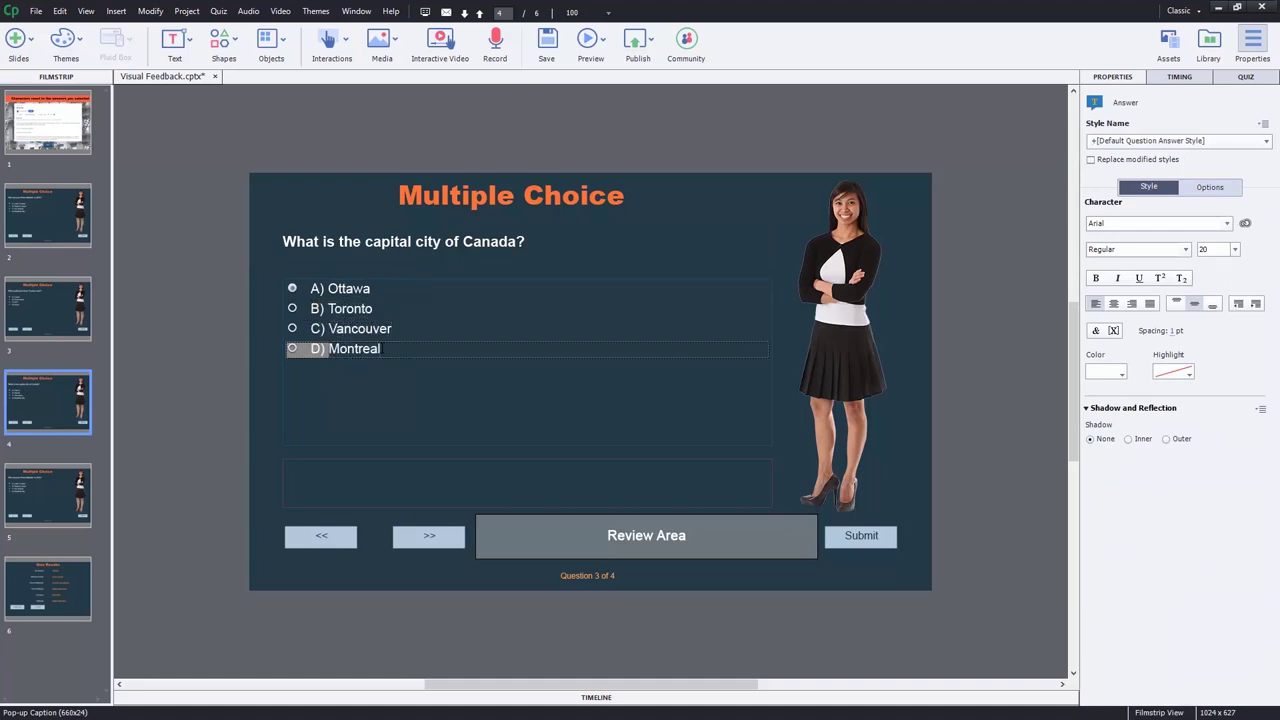
# Change question 4's text to 'Select all that apply. What are the official languages of Canada?'
pyautogui.click(70, 495)
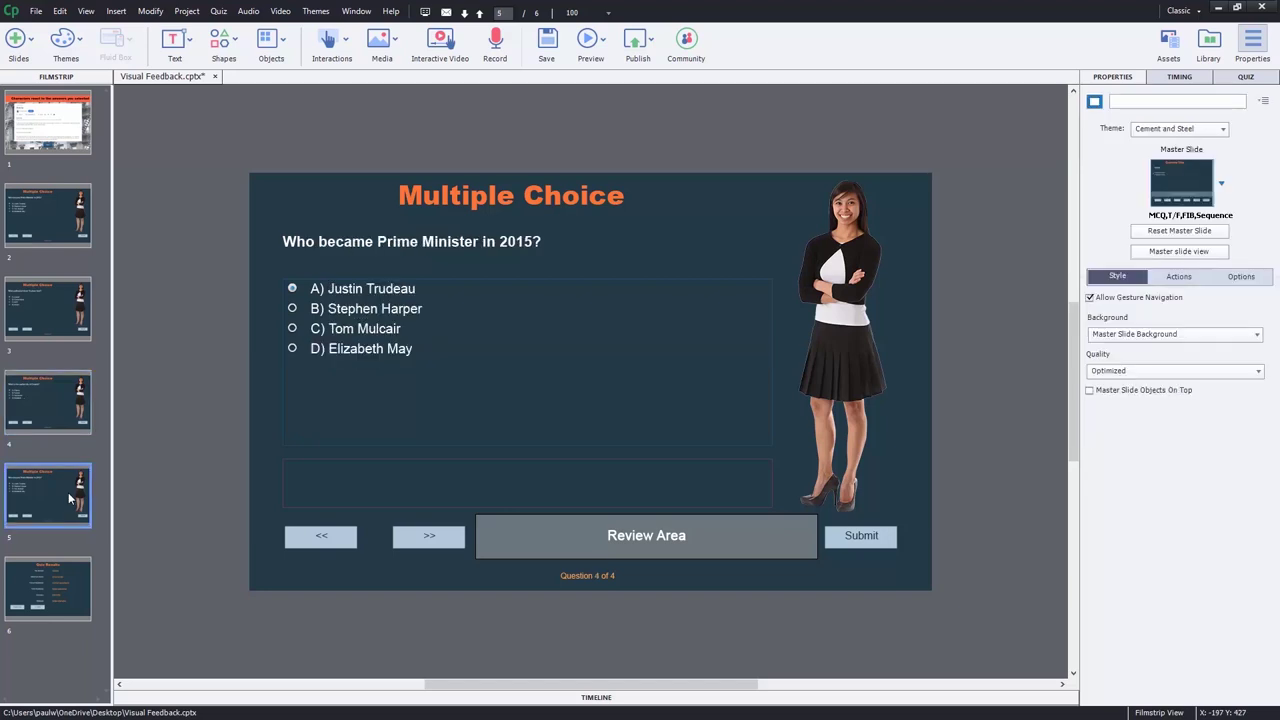
pyautogui.doubleClick(371, 249)
pyautogui.hotkey('ctrl', 'a')
pyautogui.write('Select')
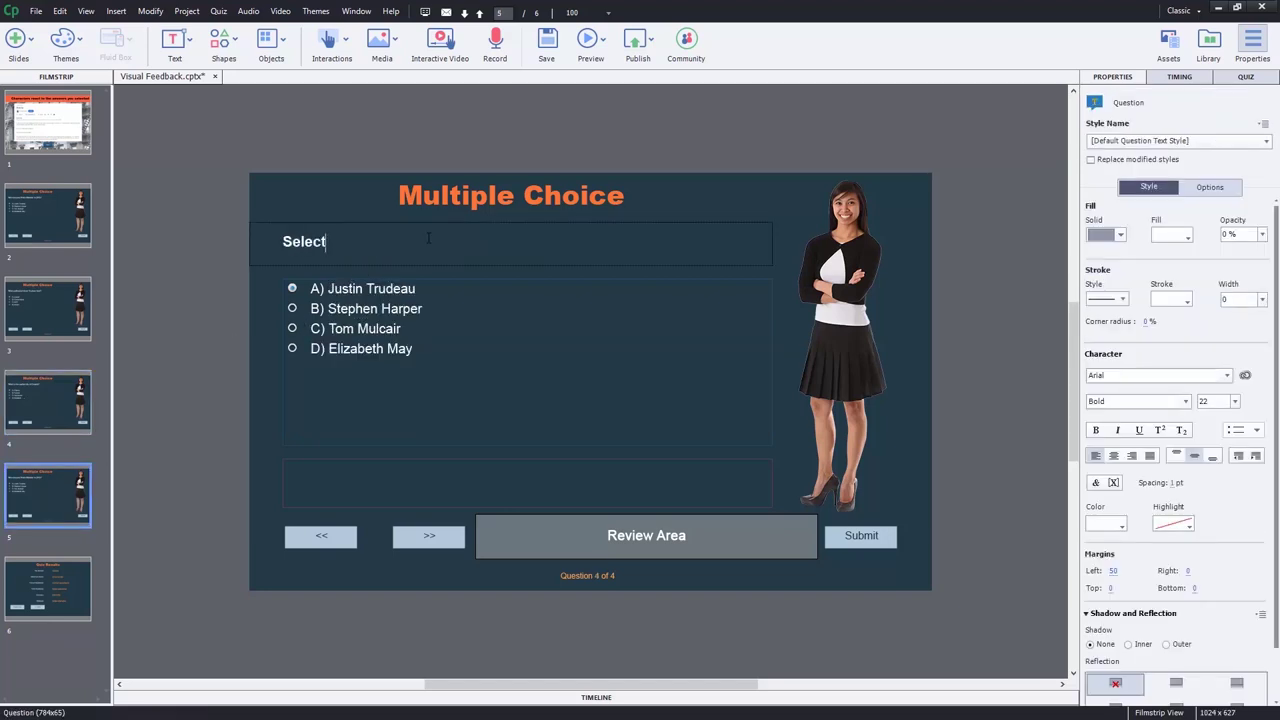
pyautogui.write(' all that apply. What are')
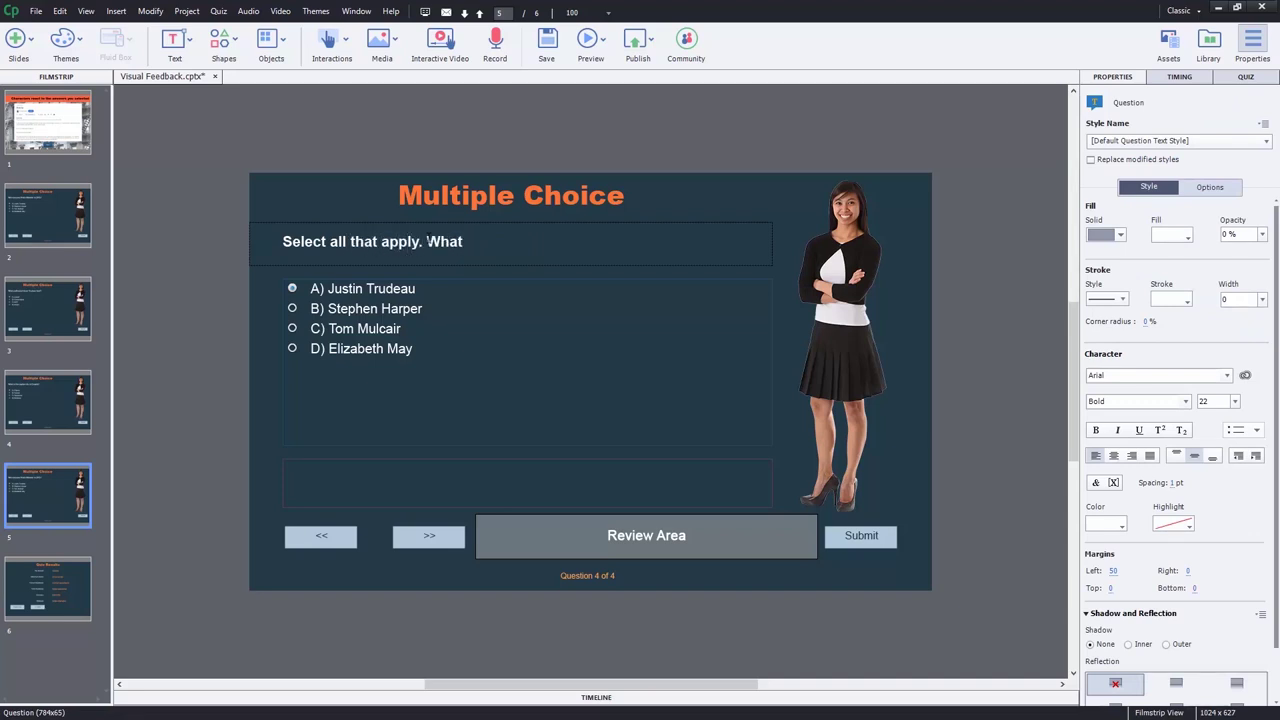
pyautogui.write(' the official languages')
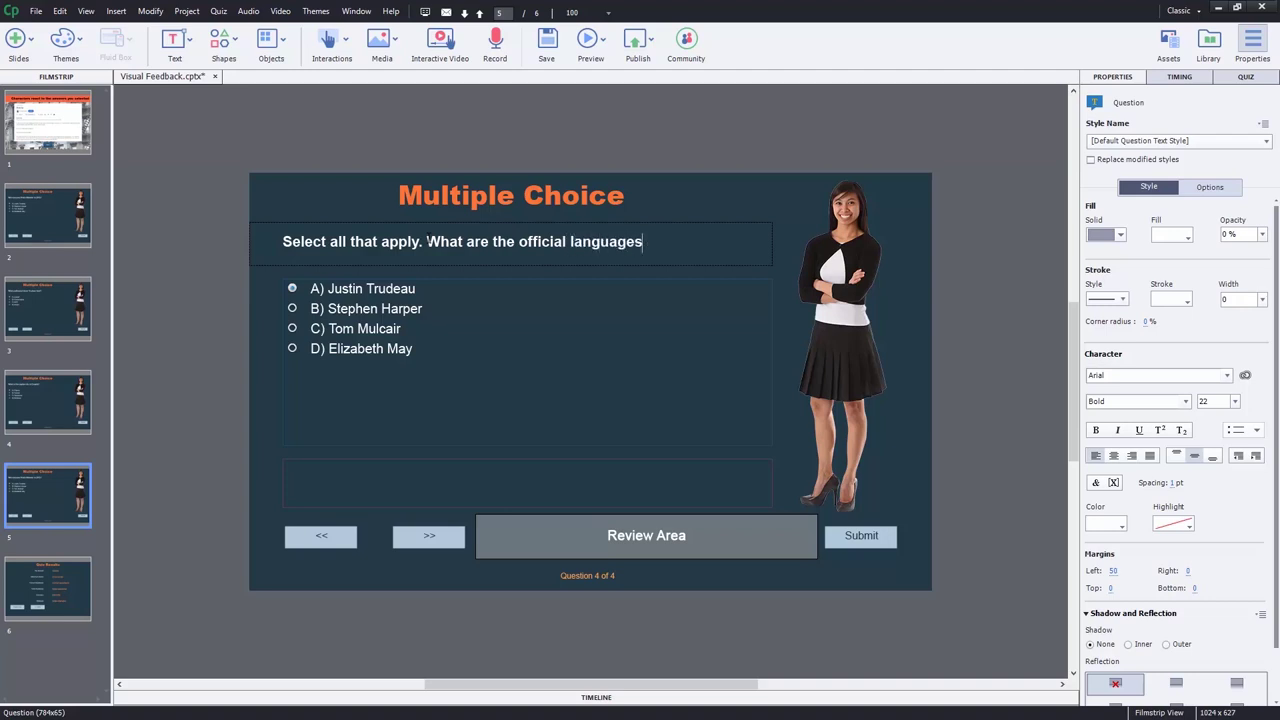
pyautogui.write(' of Canada?')
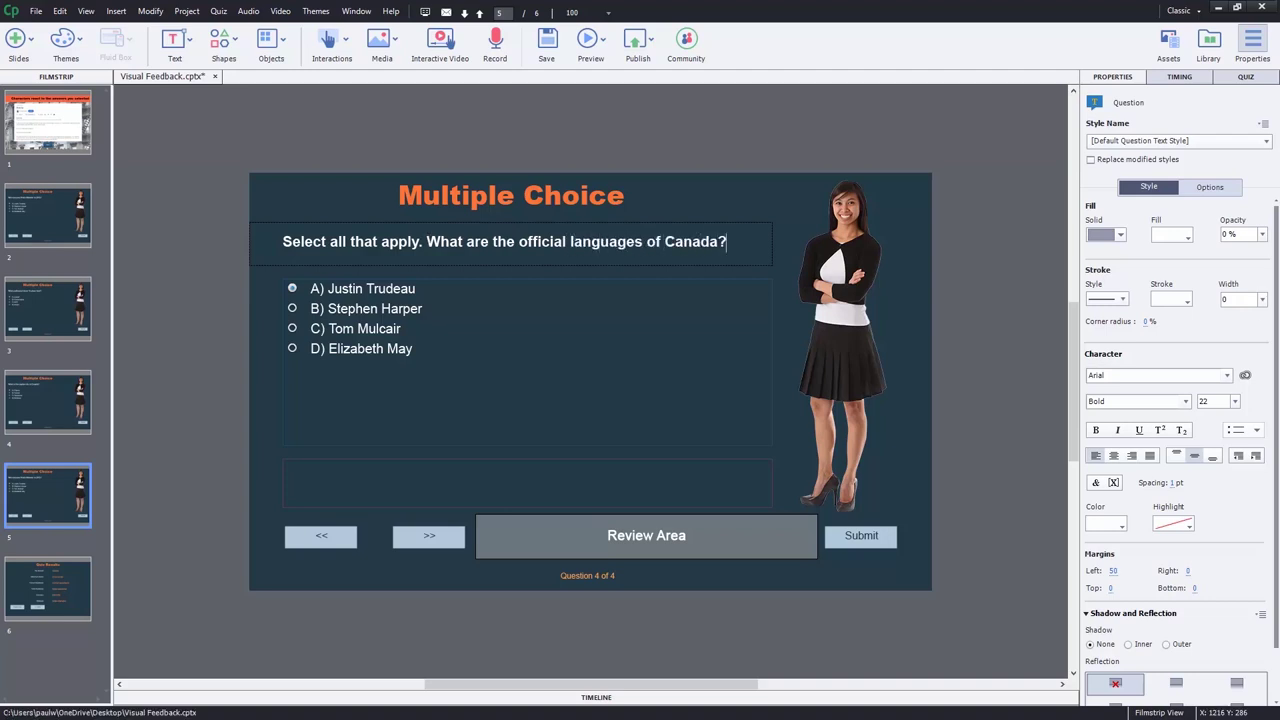
# Allow multiple correct answers for question 4 and mark answer B as correct
pyautogui.click(1245, 77)
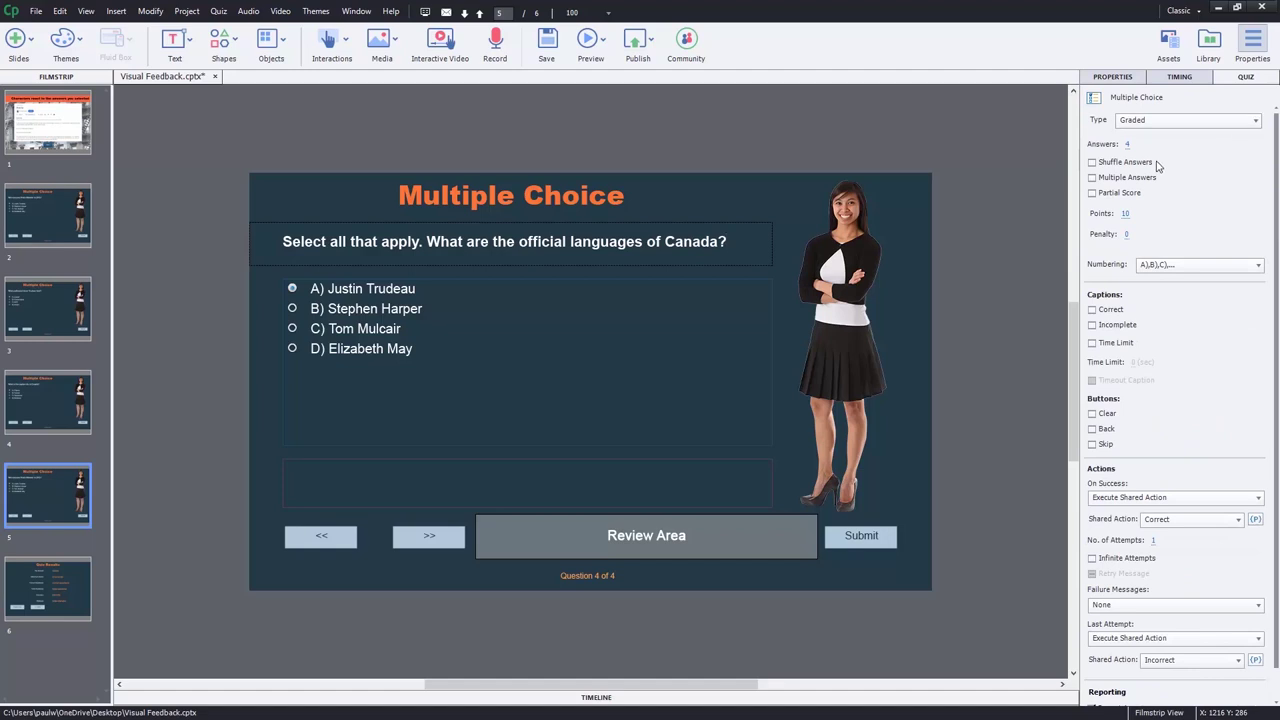
pyautogui.click(1092, 177)
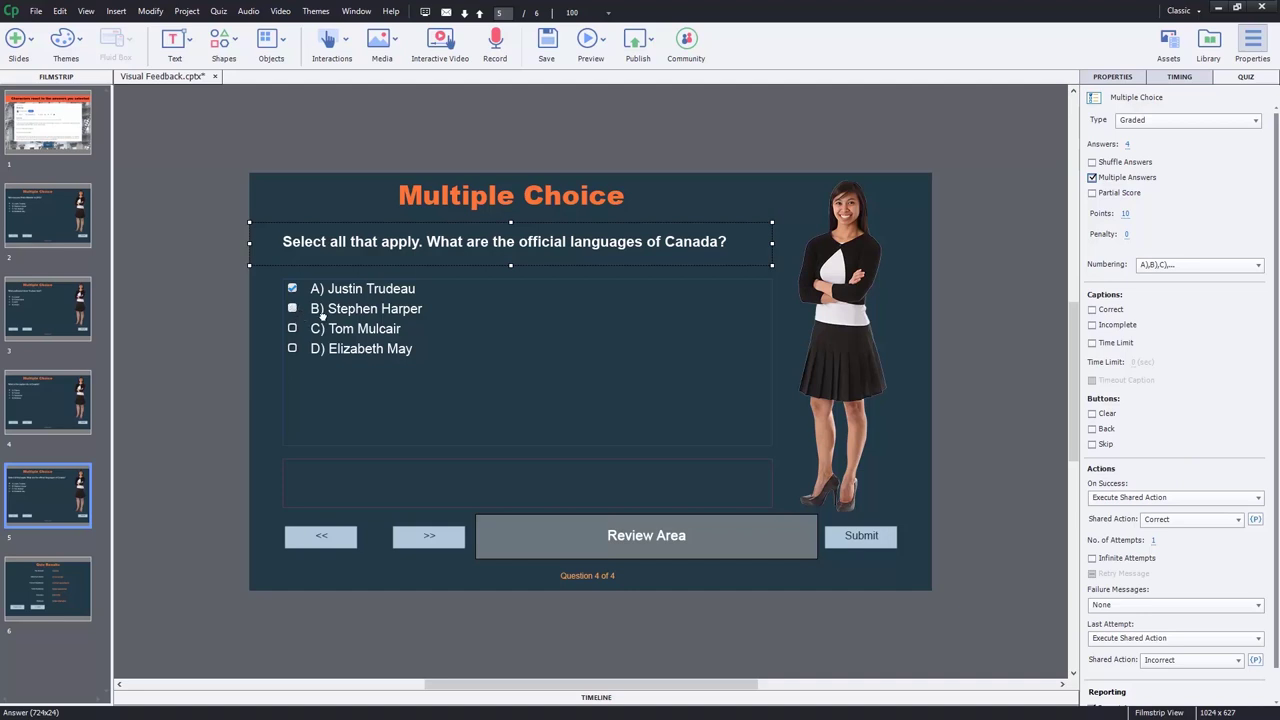
pyautogui.click(316, 312)
# Rename the four answers to English, French, Spanish and Italian
pyautogui.click(298, 289)
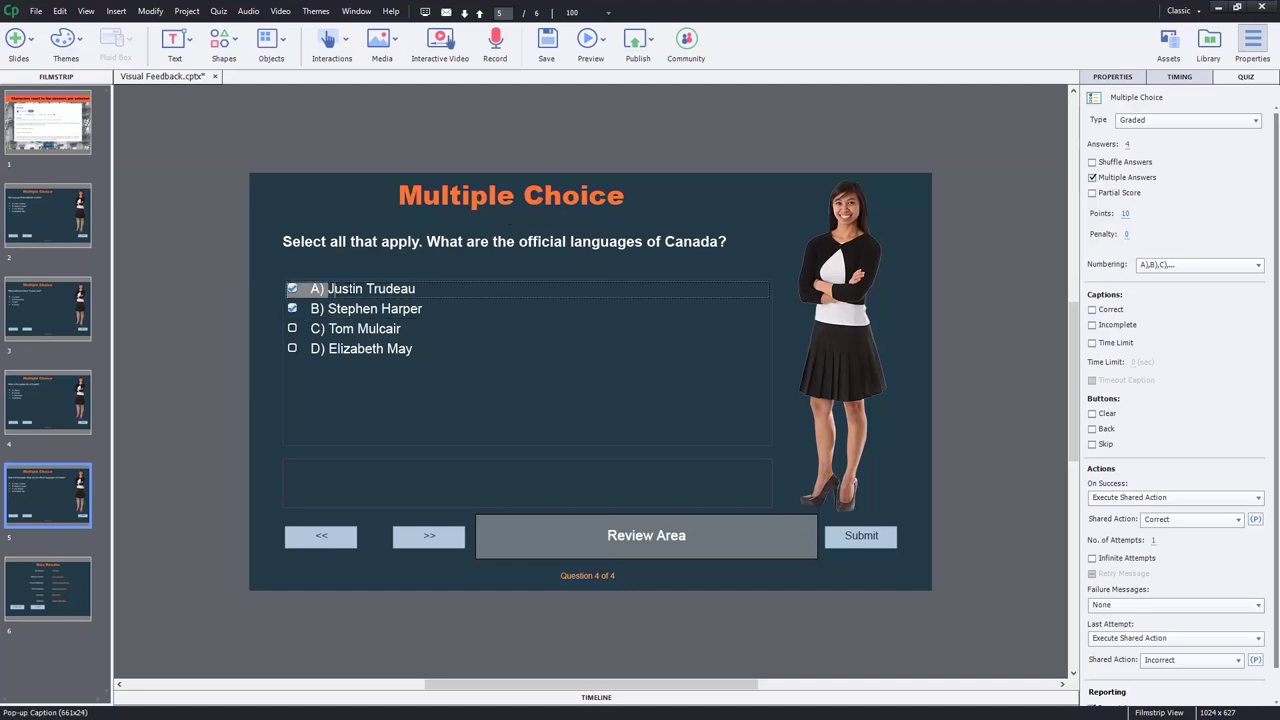
pyautogui.tripleClick(349, 290)
pyautogui.write('English')
pyautogui.tripleClick(352, 311)
pyautogui.write('French')
pyautogui.tripleClick(370, 330)
pyautogui.write('Spanish')
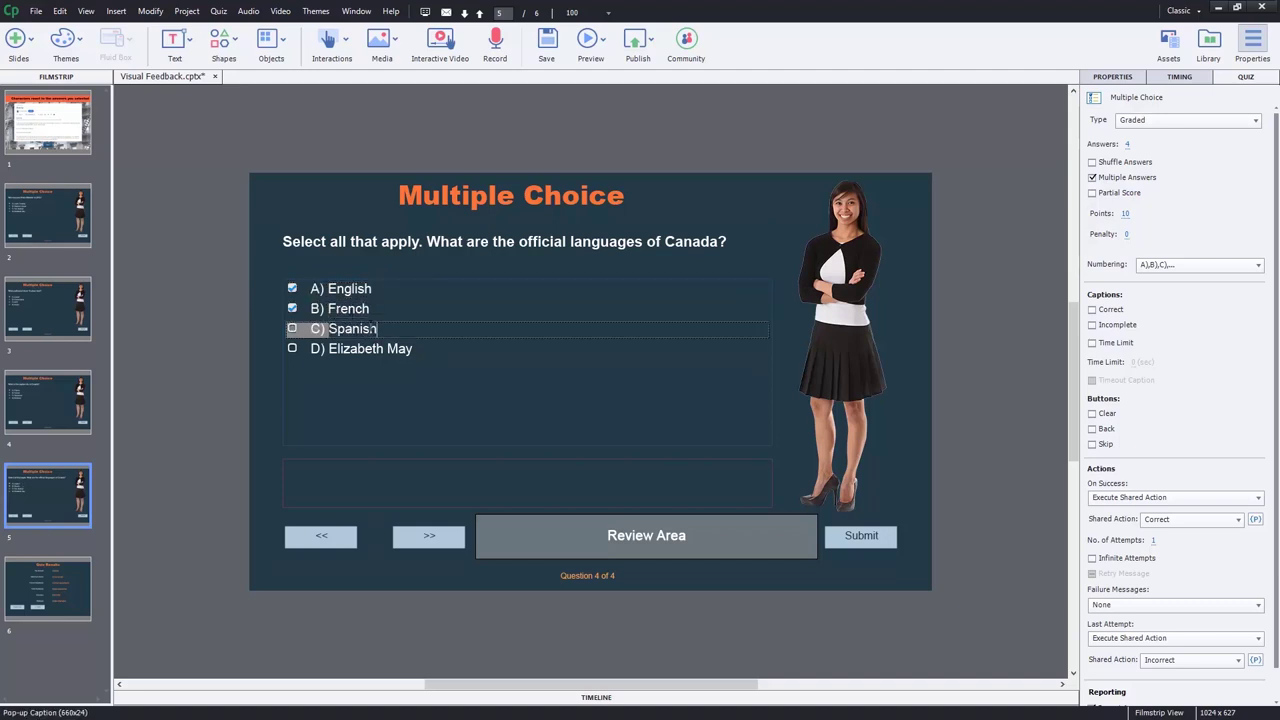
pyautogui.tripleClick(374, 349)
pyautogui.write('Italian')
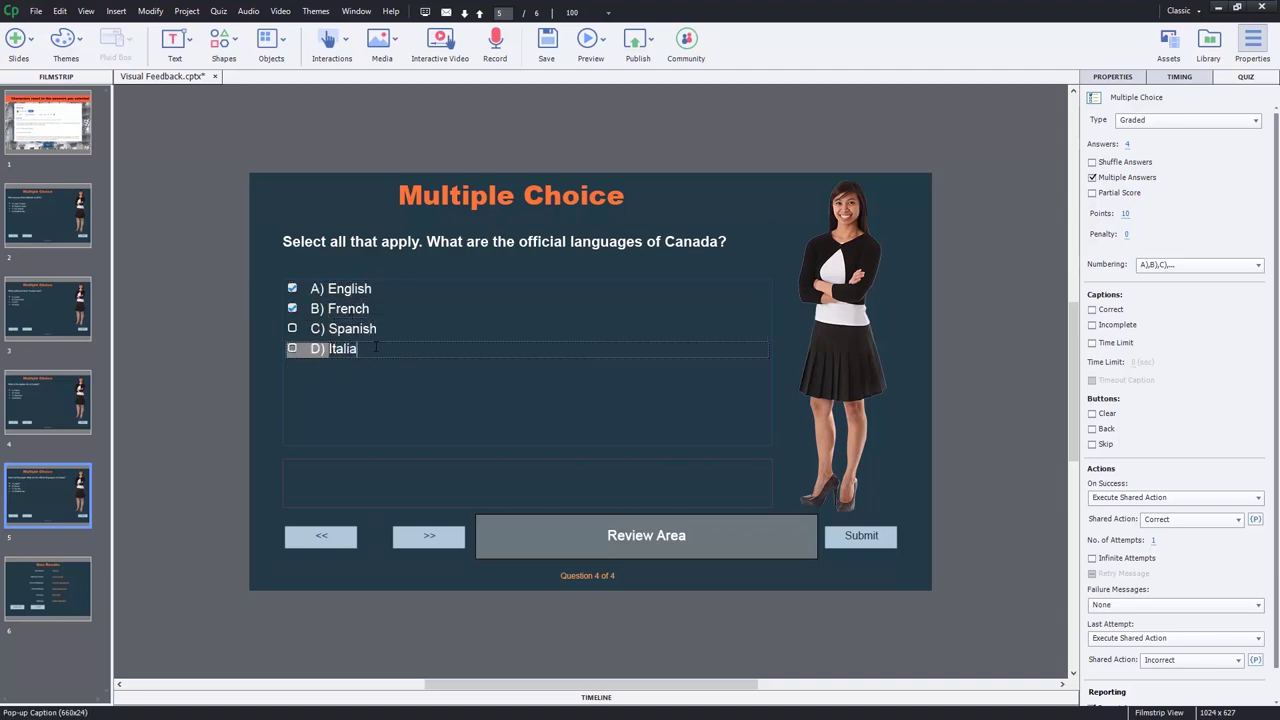
# Inspect the parameters of question 4's Correct shared action in its quiz settings, then close them
pyautogui.click(187, 360)
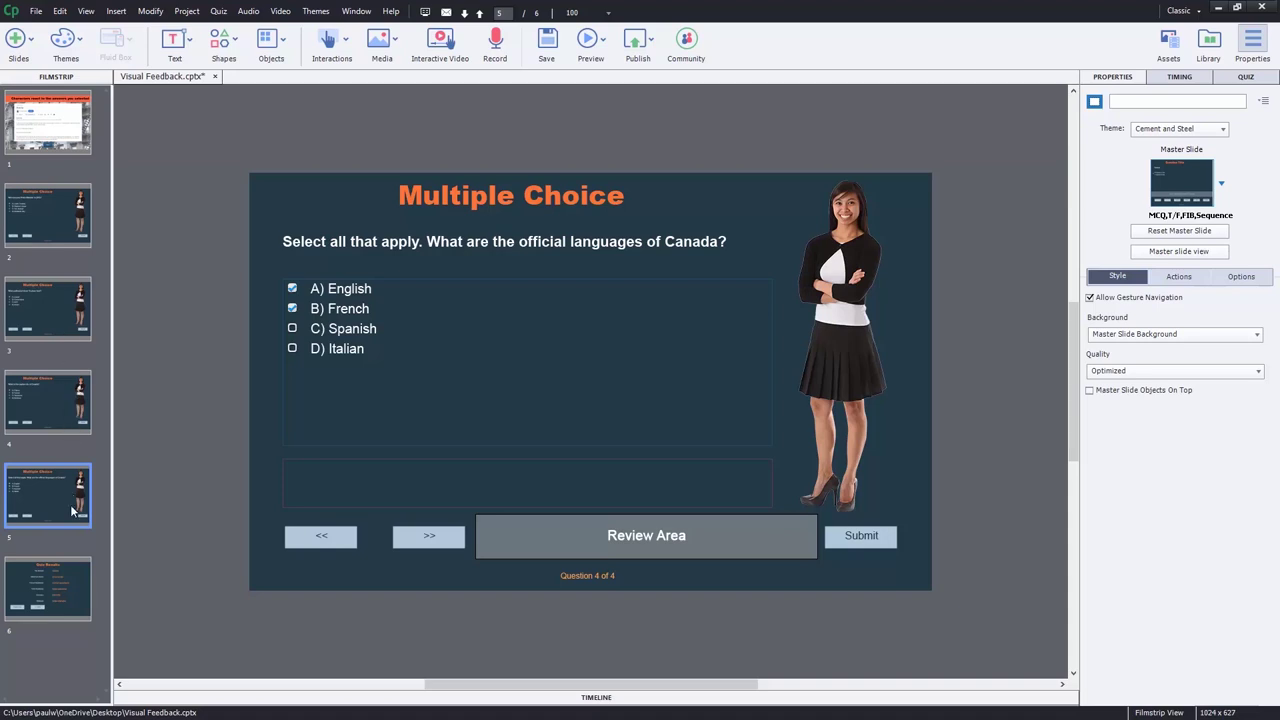
pyautogui.click(1250, 77)
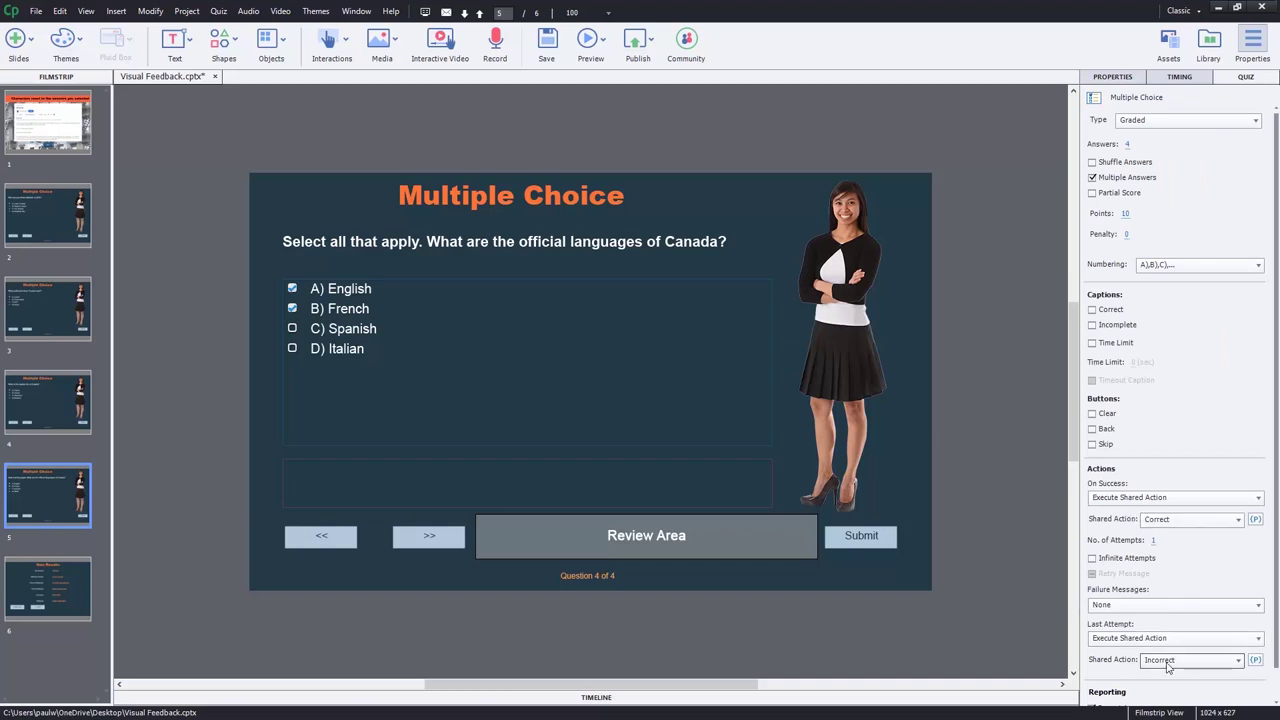
pyautogui.click(1256, 521)
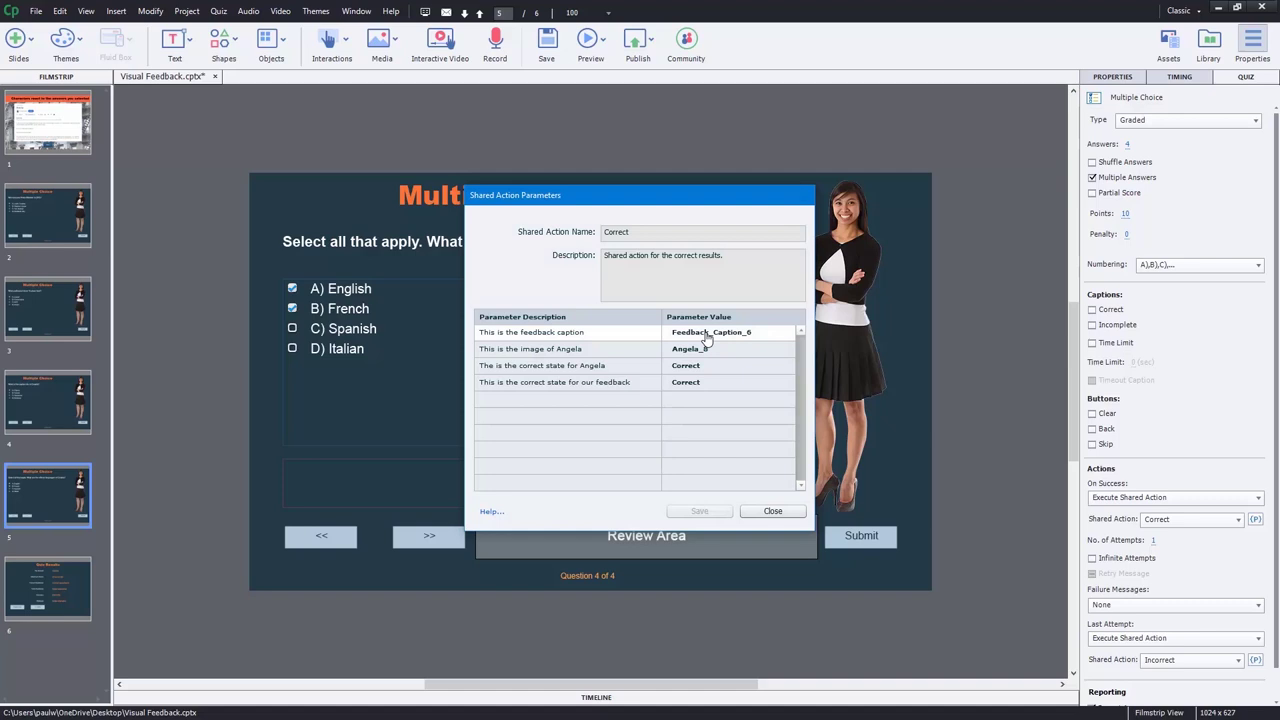
pyautogui.click(773, 511)
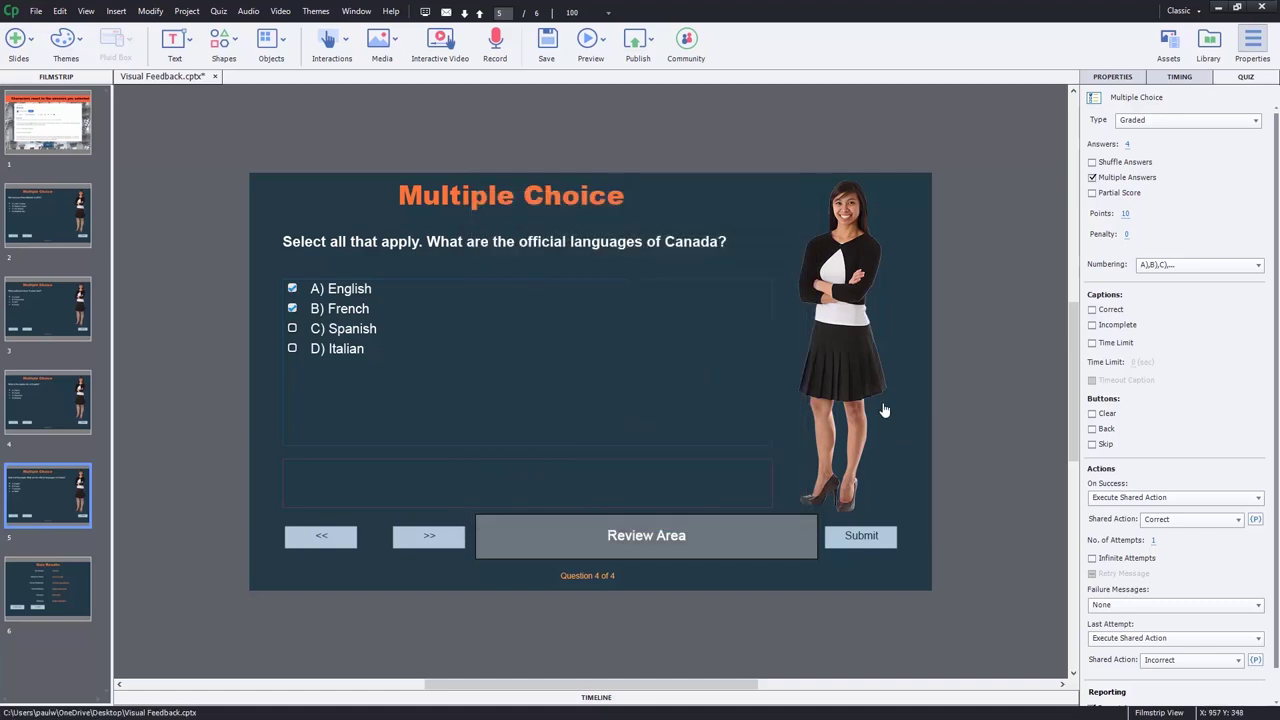
# Preview the project as HTML5 in a browser and answer question 1 with Justin Trudeau
pyautogui.click(594, 40)
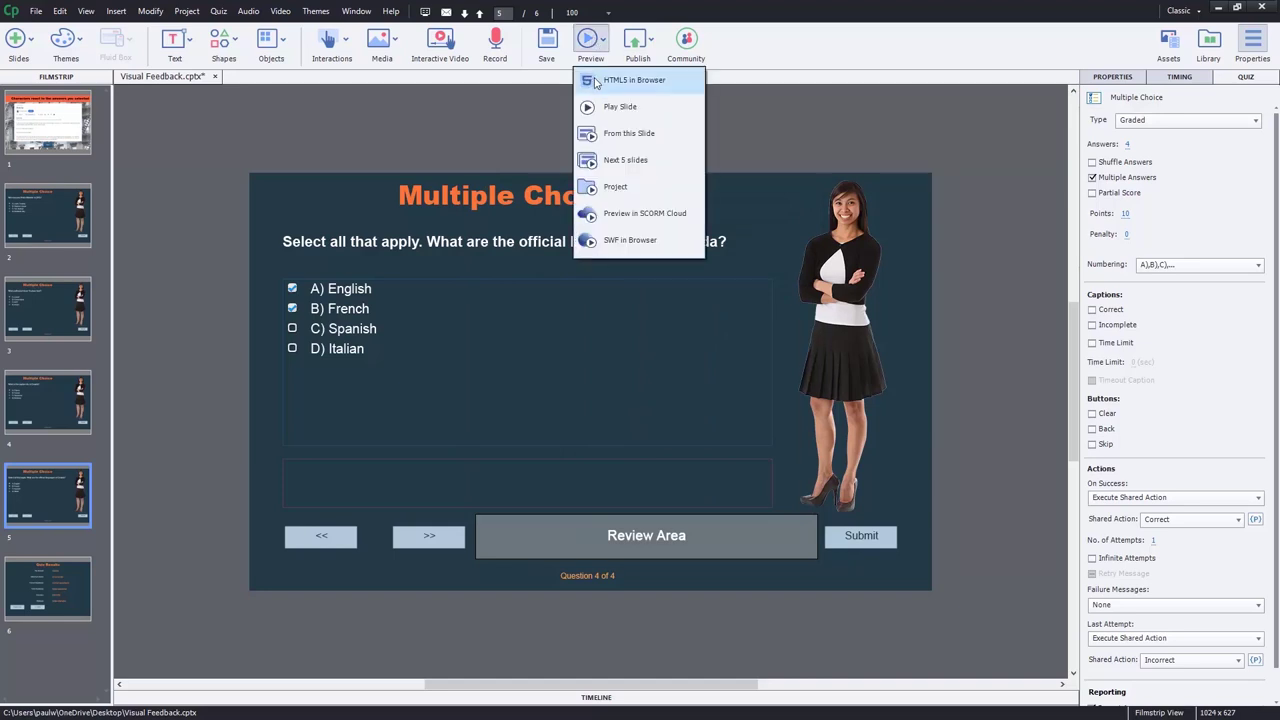
pyautogui.click(596, 81)
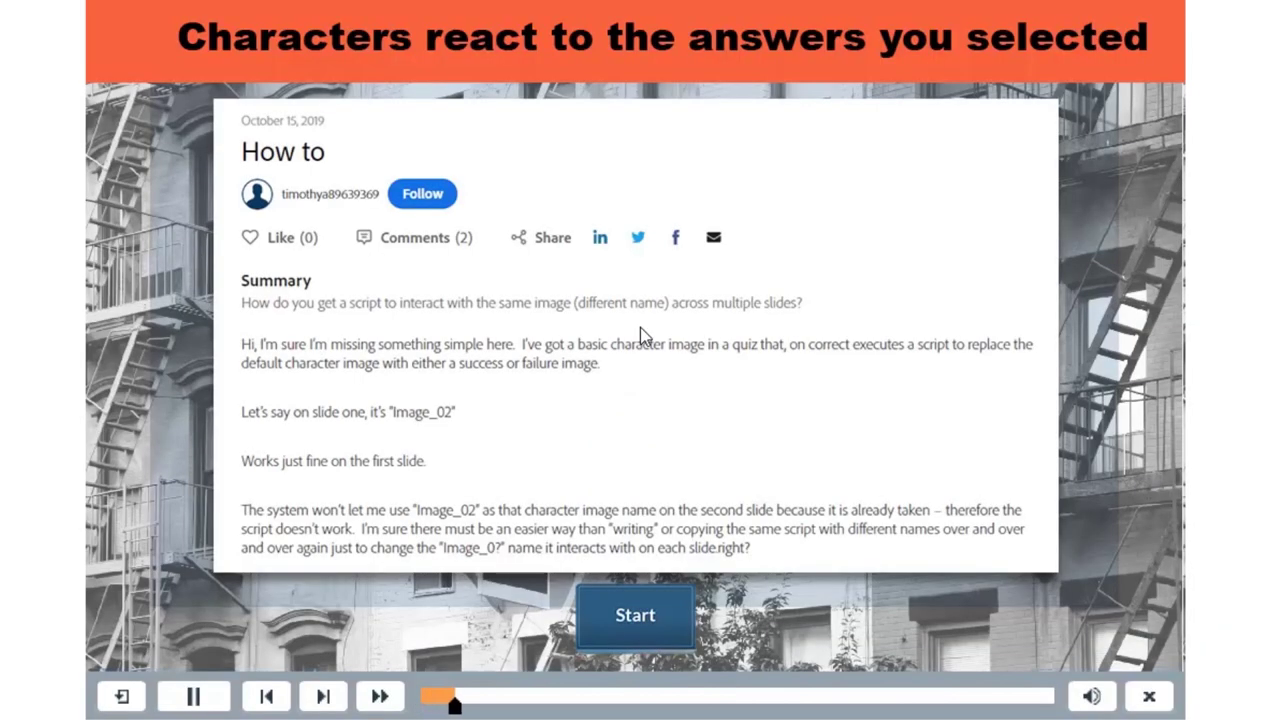
pyautogui.click(660, 640)
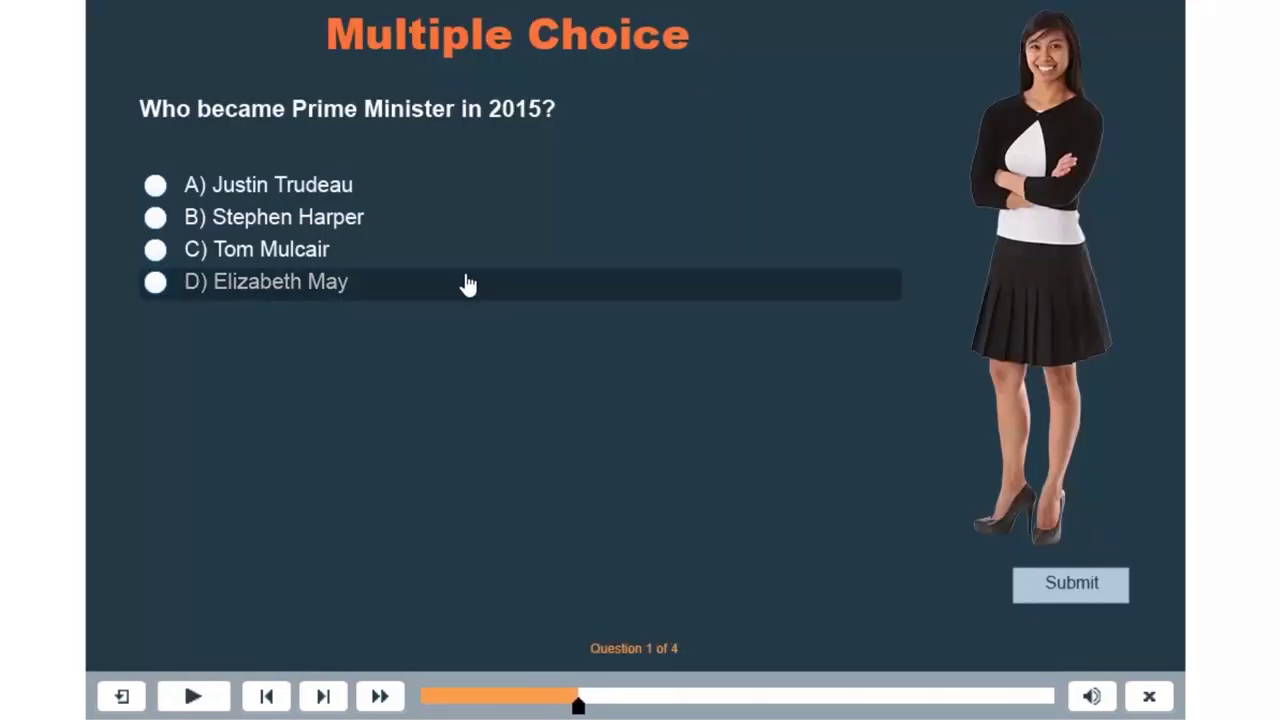
pyautogui.click(347, 190)
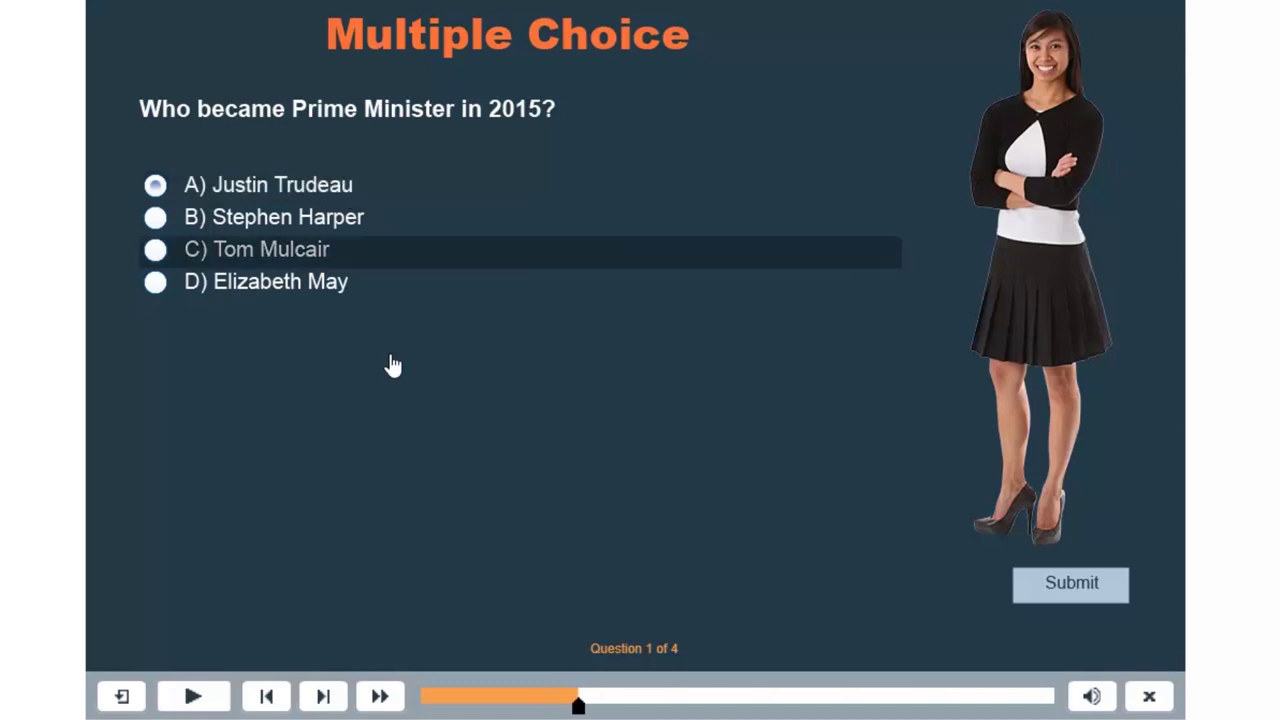
pyautogui.click(1098, 597)
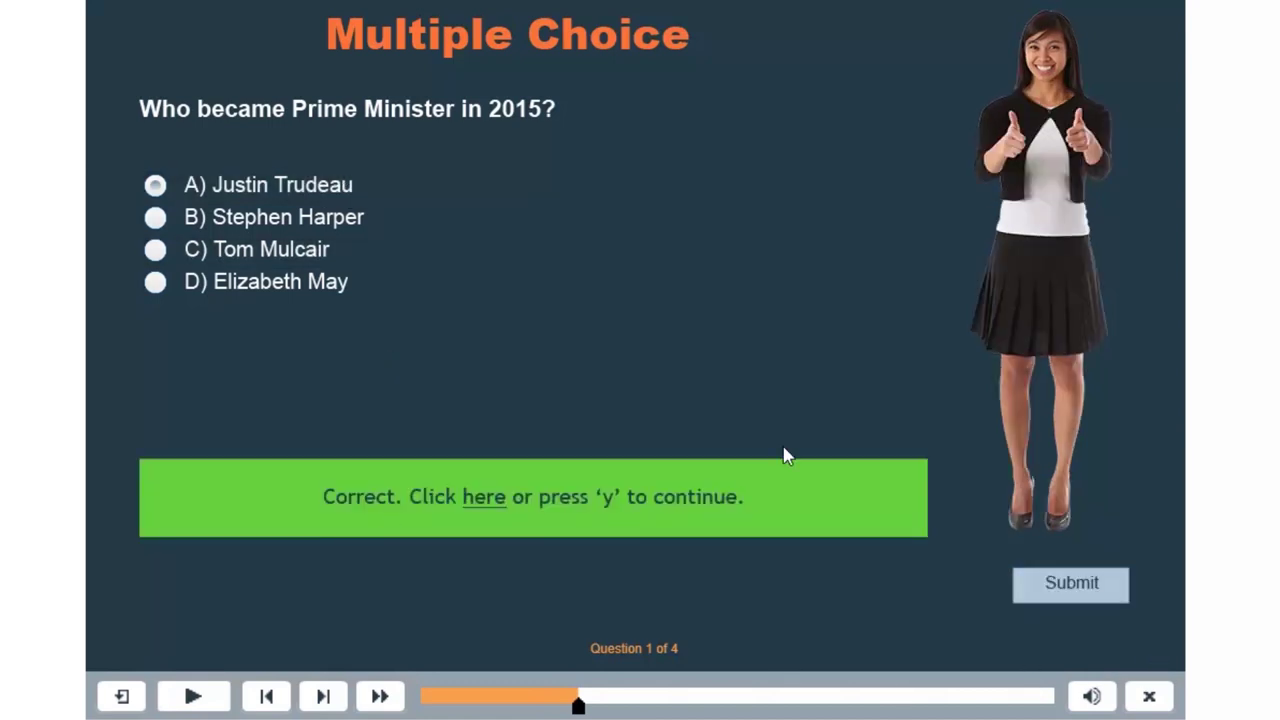
# Answer question 2 with Liberal and submit to see the thumbs-up
pyautogui.click(615, 512)
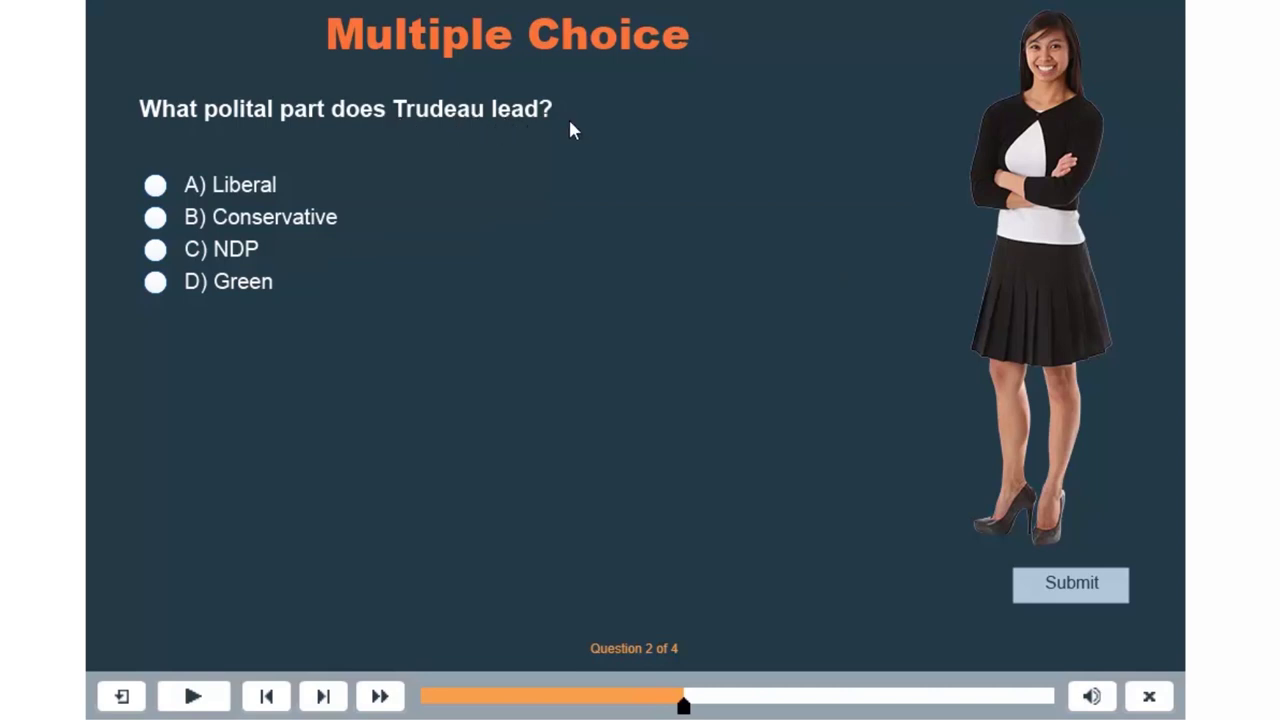
pyautogui.click(287, 196)
pyautogui.click(1050, 585)
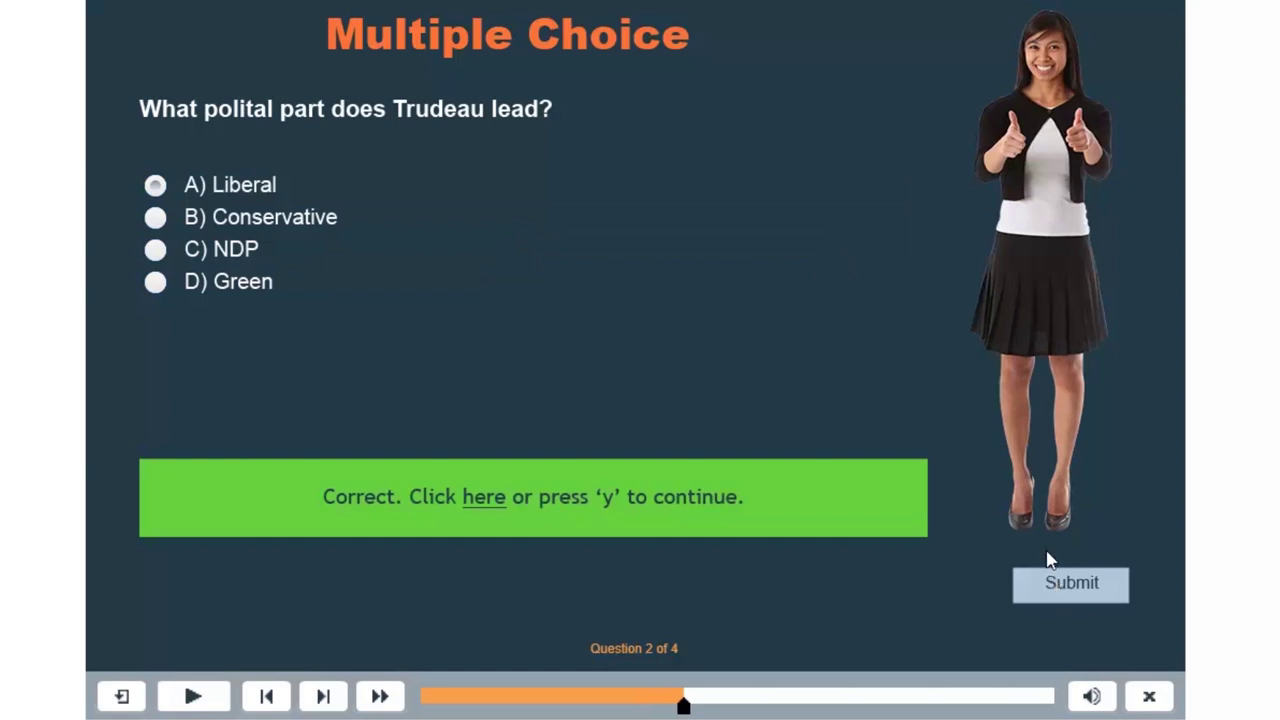
# Answer question 3 wrongly with Toronto to see the character frown
pyautogui.click(469, 516)
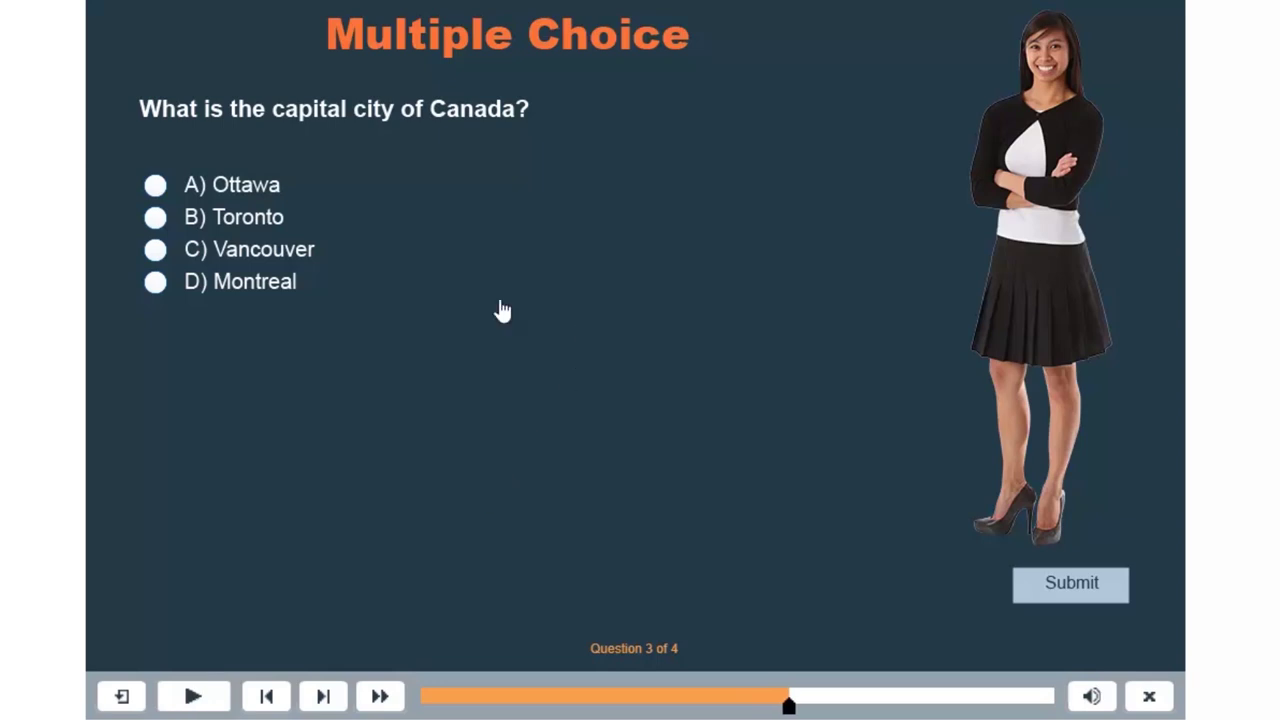
pyautogui.click(377, 229)
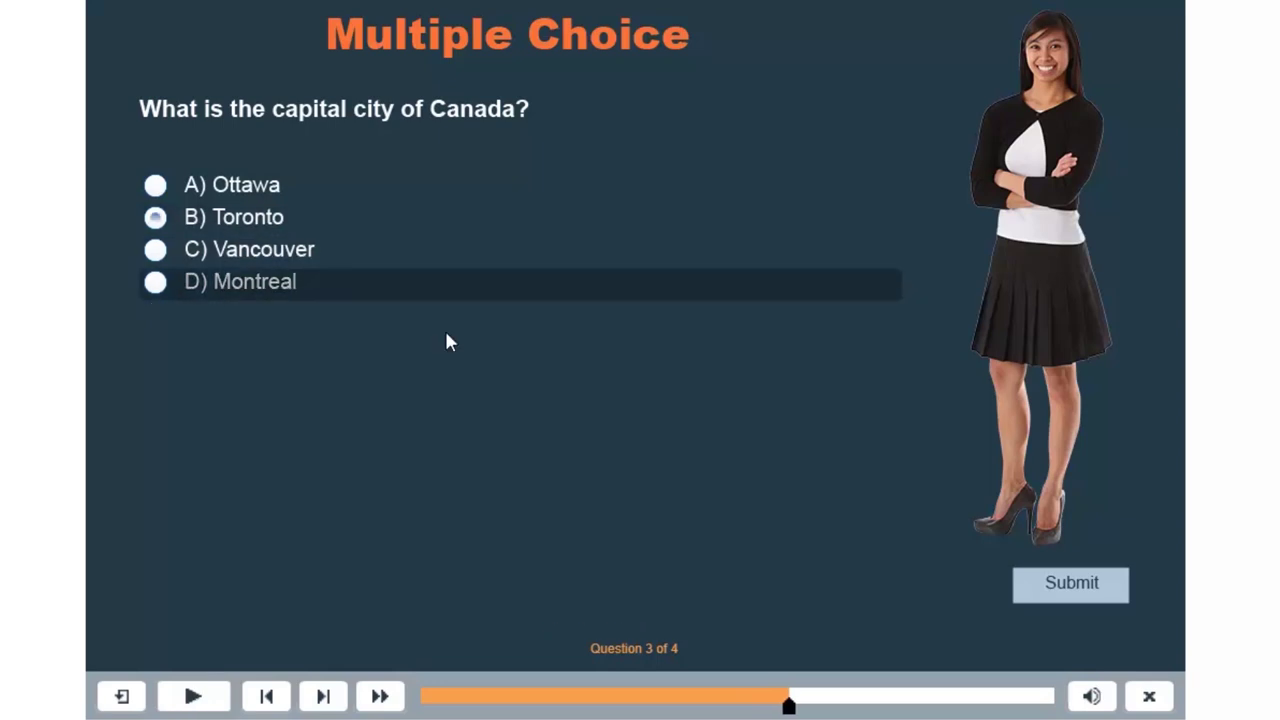
pyautogui.click(1077, 595)
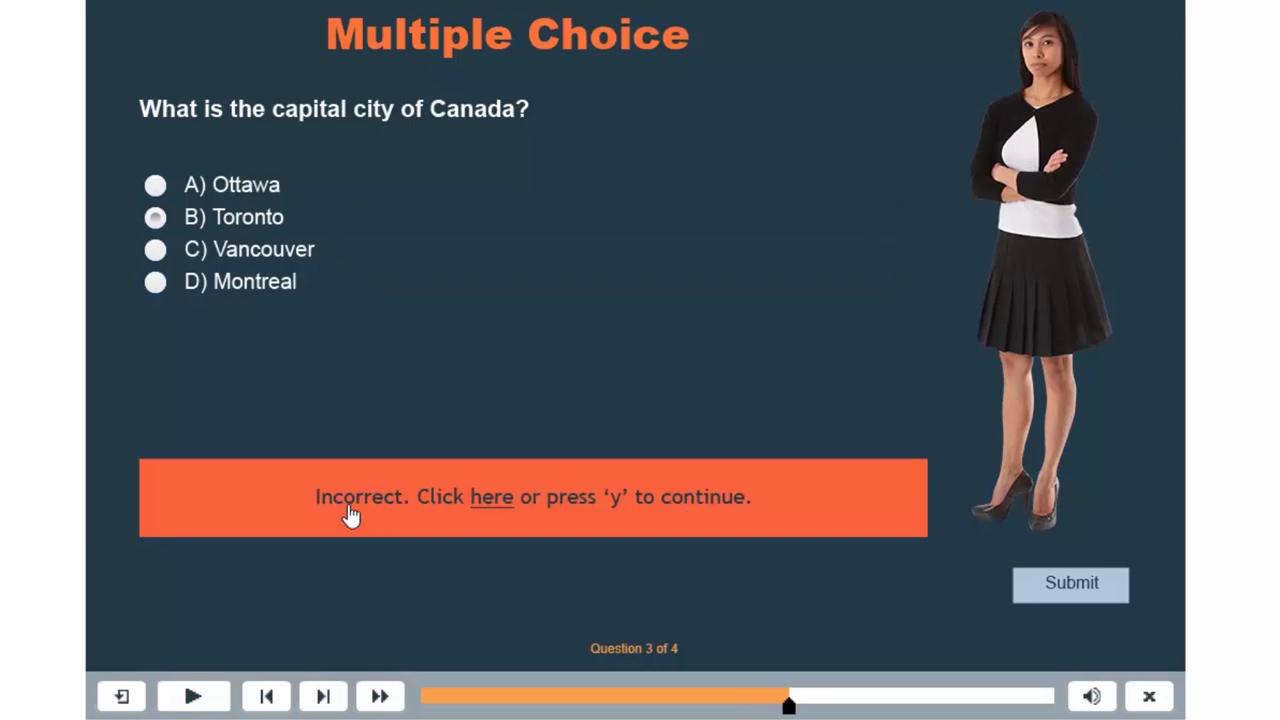
# Answer question 4 with English and French and submit for the thumbs-up
pyautogui.click(502, 507)
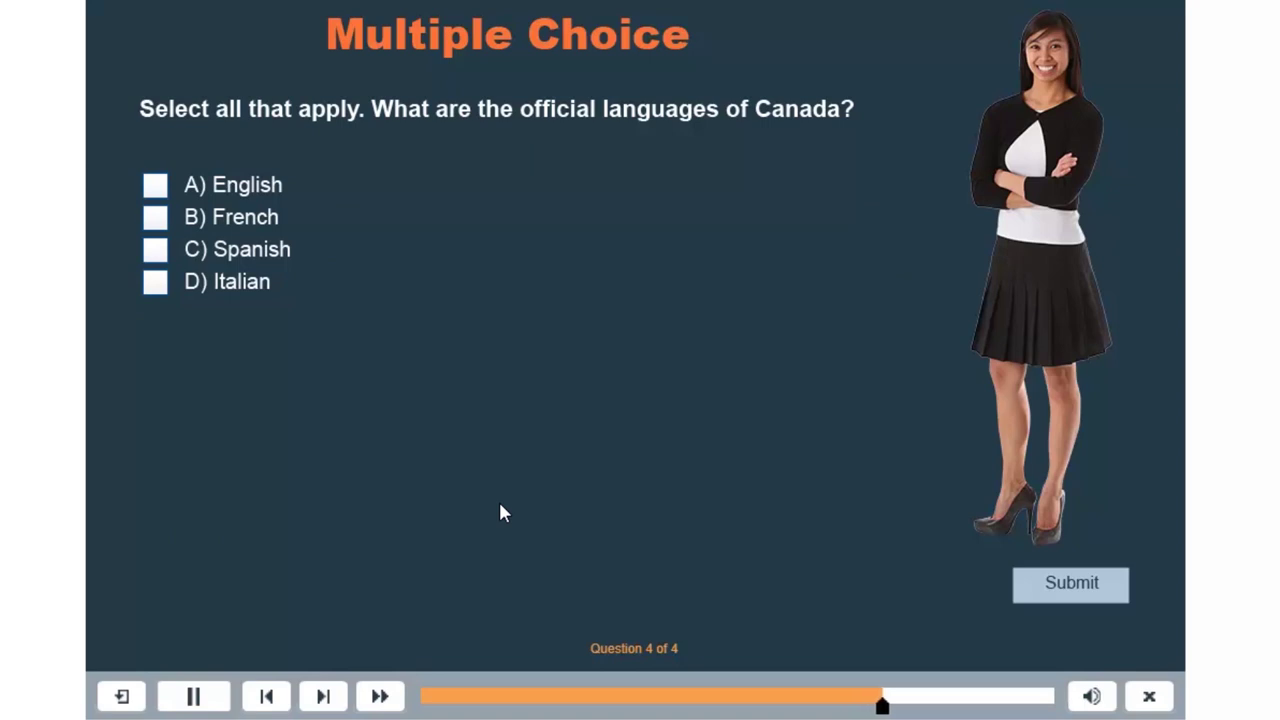
pyautogui.click(252, 196)
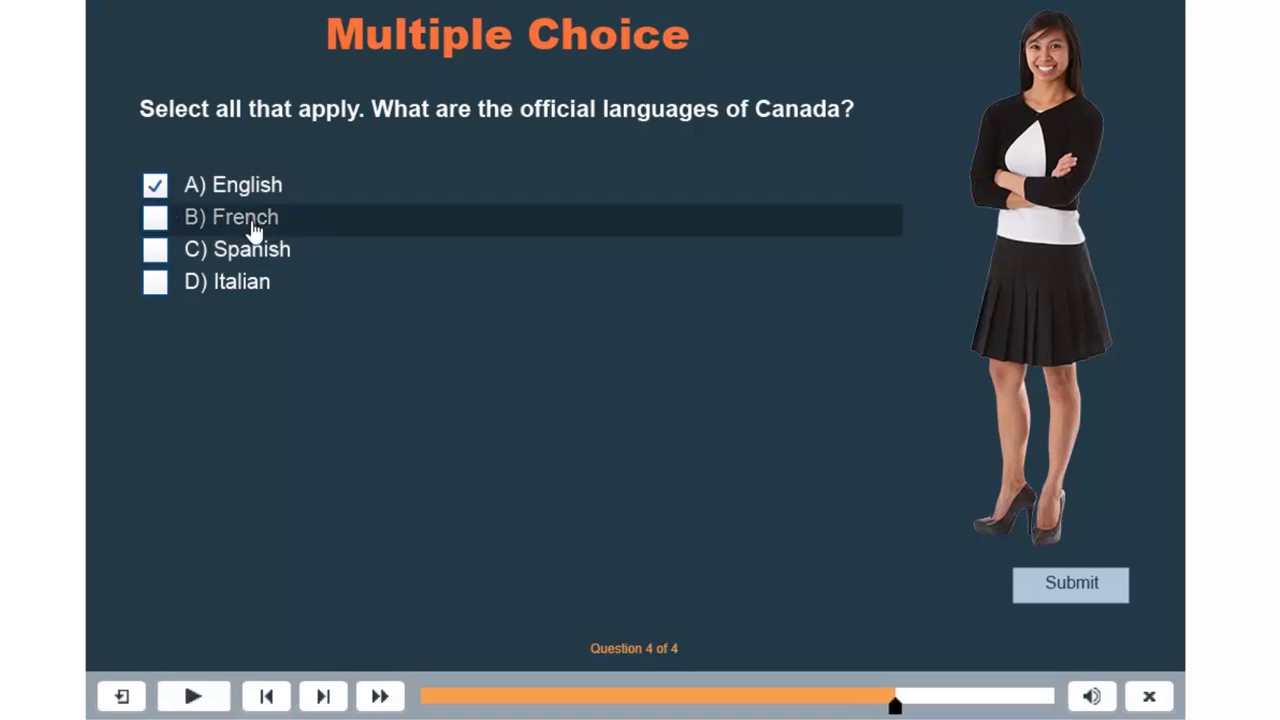
pyautogui.click(253, 231)
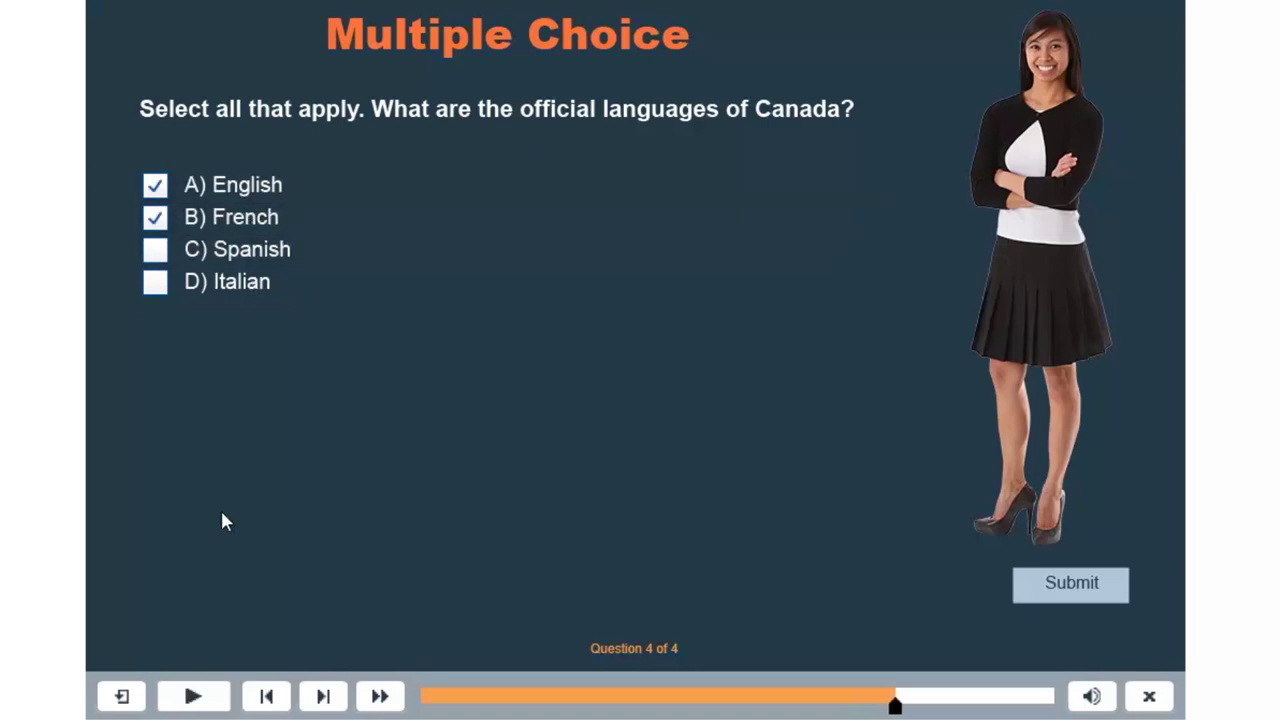
pyautogui.click(1093, 590)
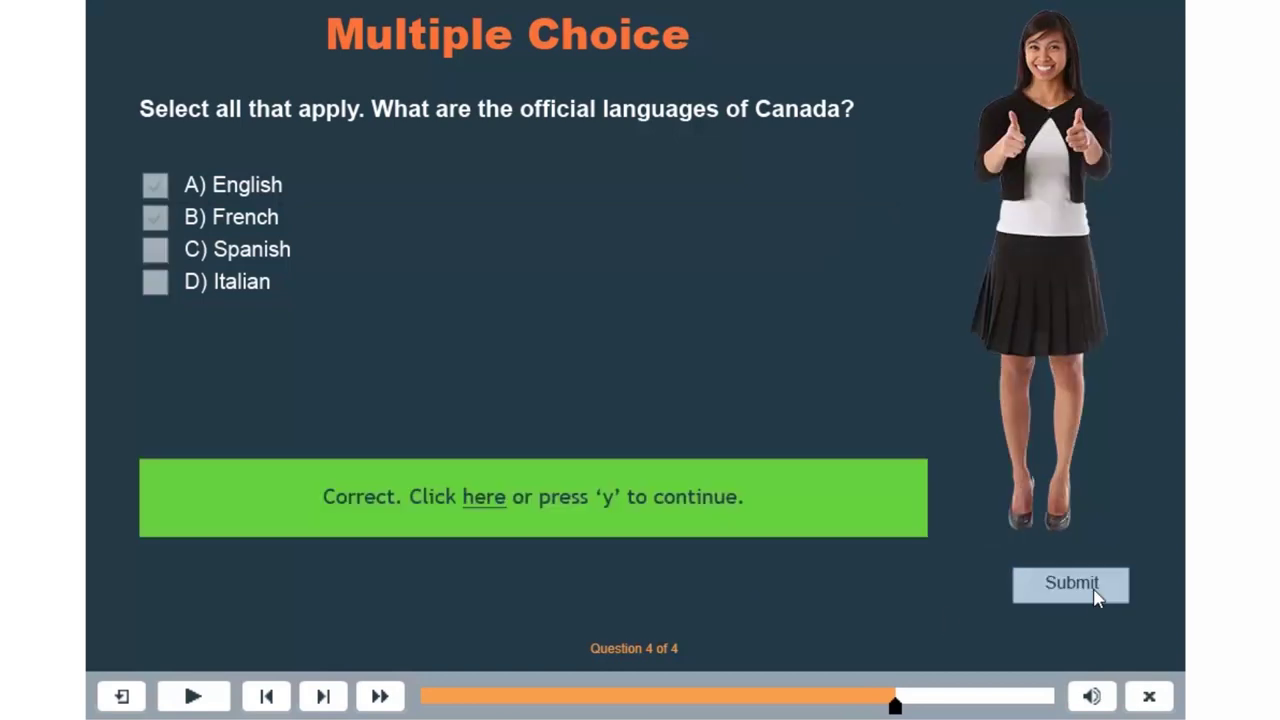